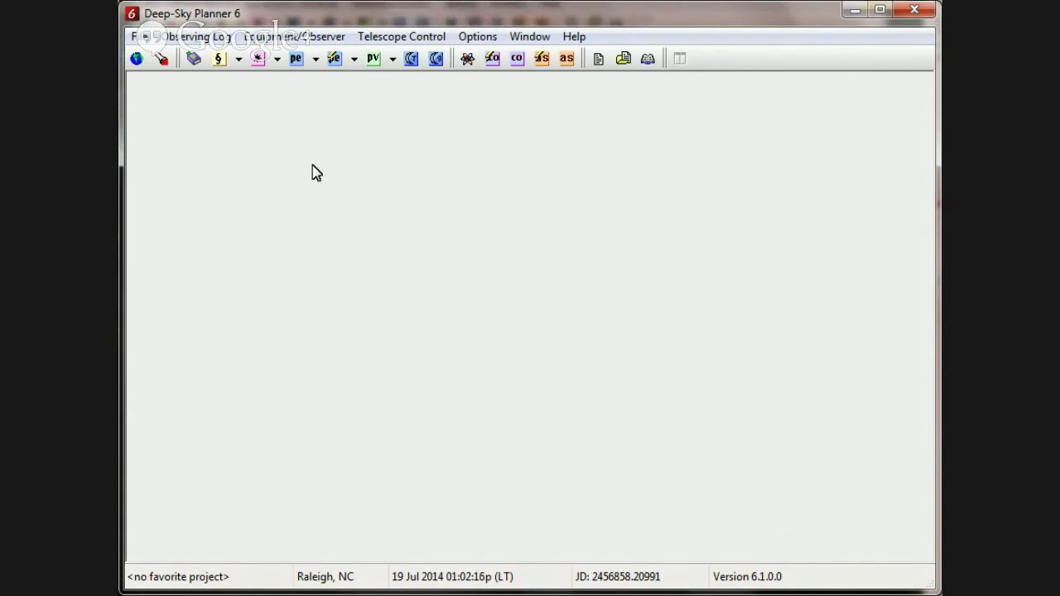
# Create a new observing plan and open the Observing Plan Object Editor through Edit Plan > Add.
pyautogui.click(195, 62)
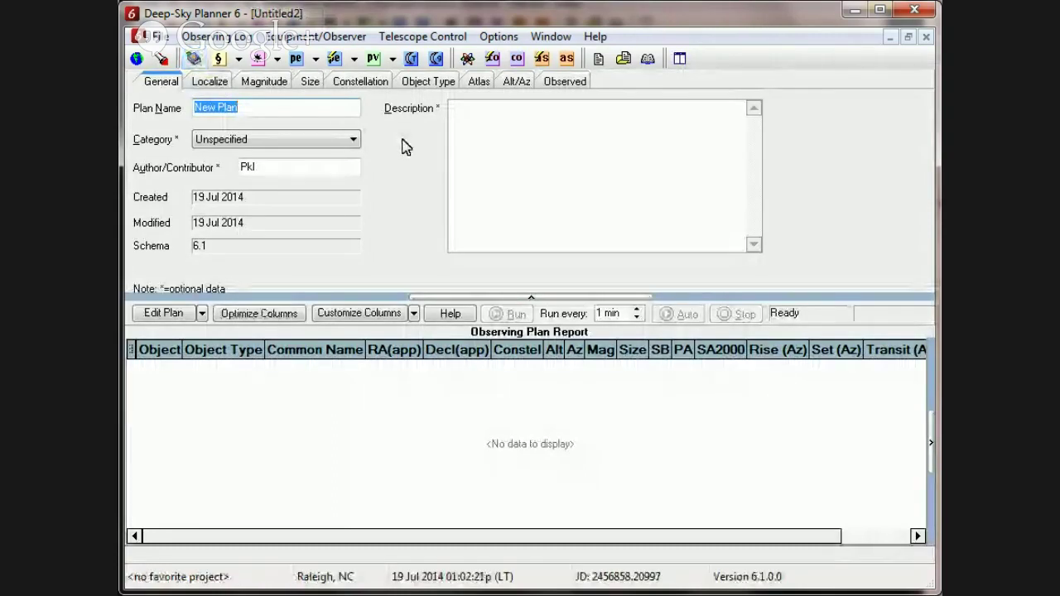
pyautogui.click(203, 314)
pyautogui.click(165, 334)
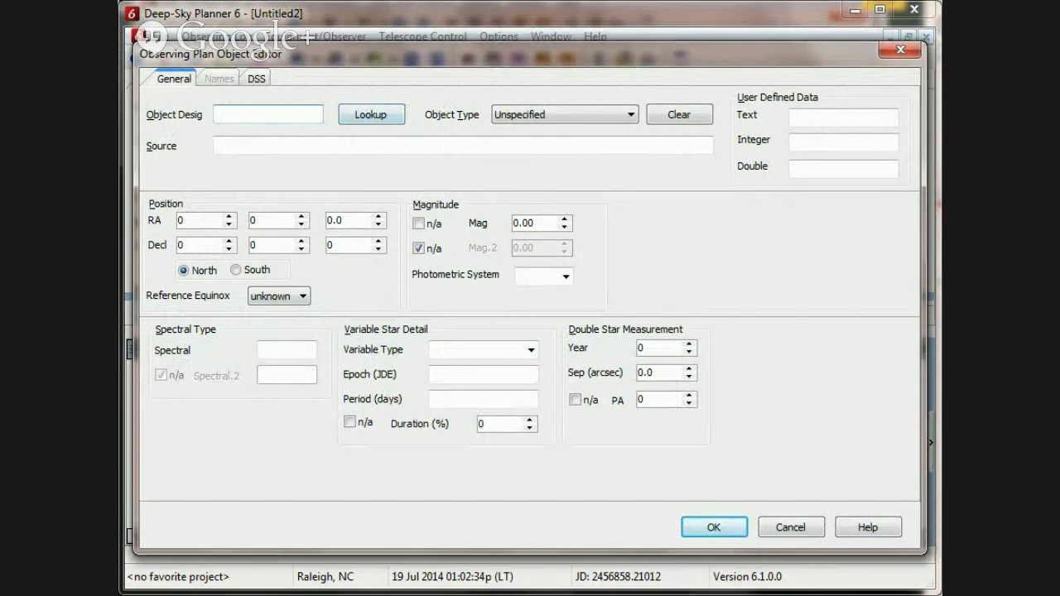
# Enter 'Epsilon Lyr' as the object designation, correcting a typo and trimming 'Epsilon Lyrae' back.
pyautogui.write('Epsilon Lyrae')
pyautogui.press('Tab')
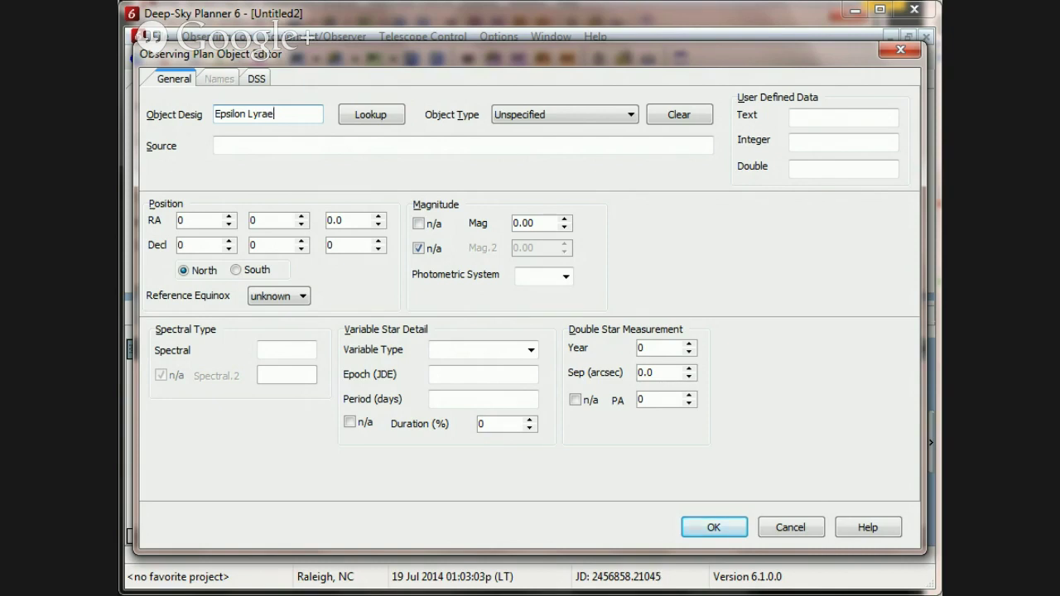
pyautogui.press('BackSpace')
pyautogui.press('BackSpace')
pyautogui.press('Tab')
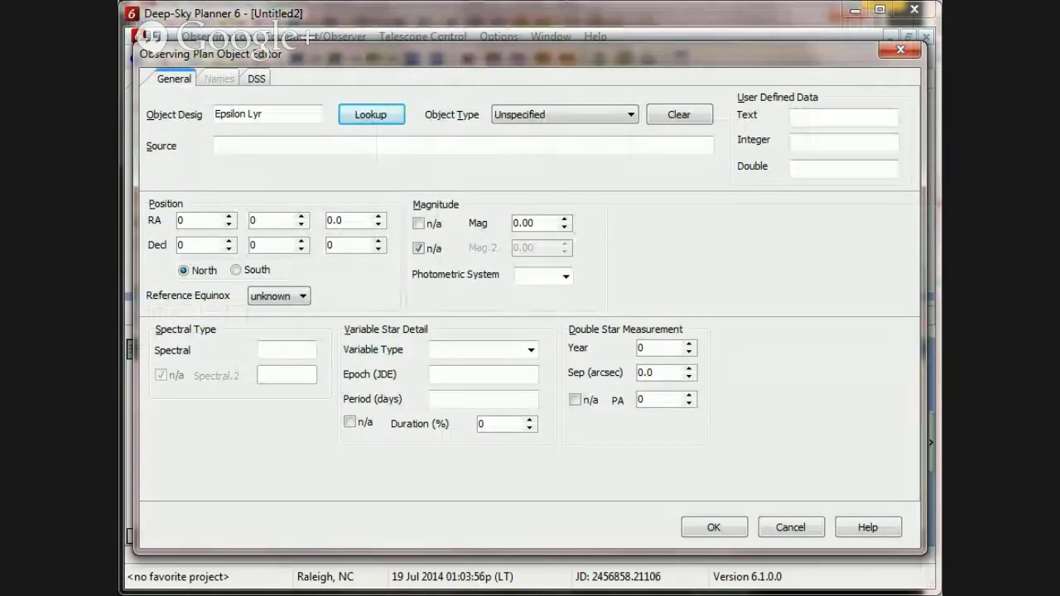
# Change the designation to 'Epsilon* Lyr' and load catalog entry WDS 18443+3940AB through Lookup.
pyautogui.click(246, 114)
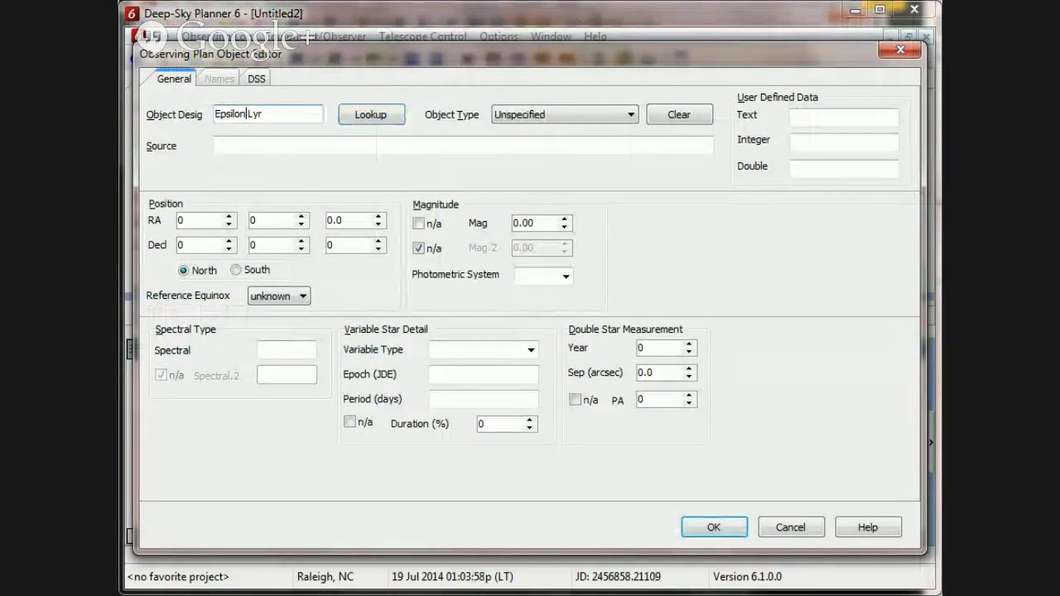
pyautogui.write('*')
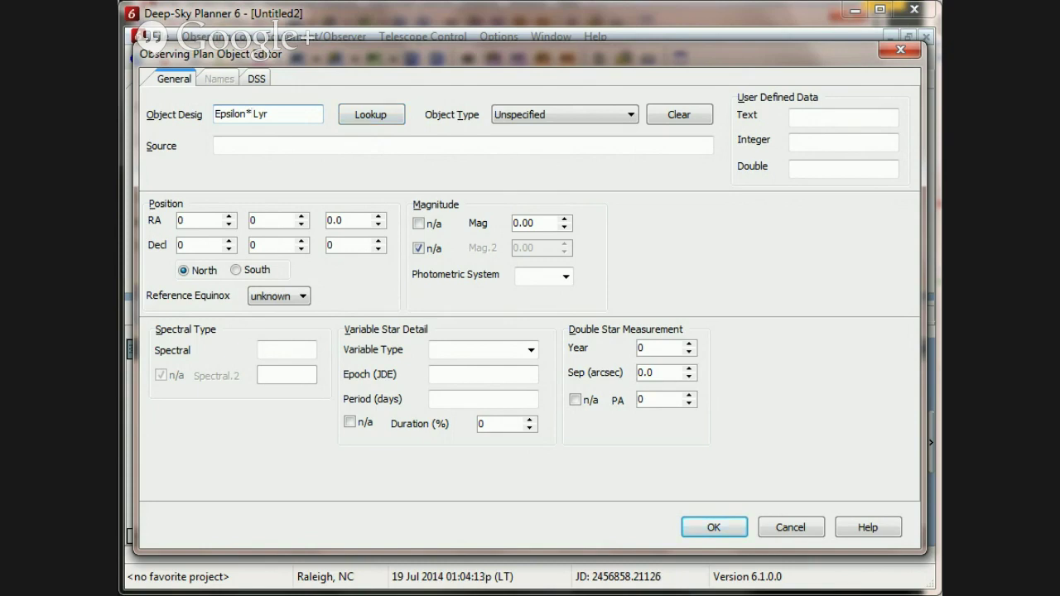
pyautogui.press('Tab')
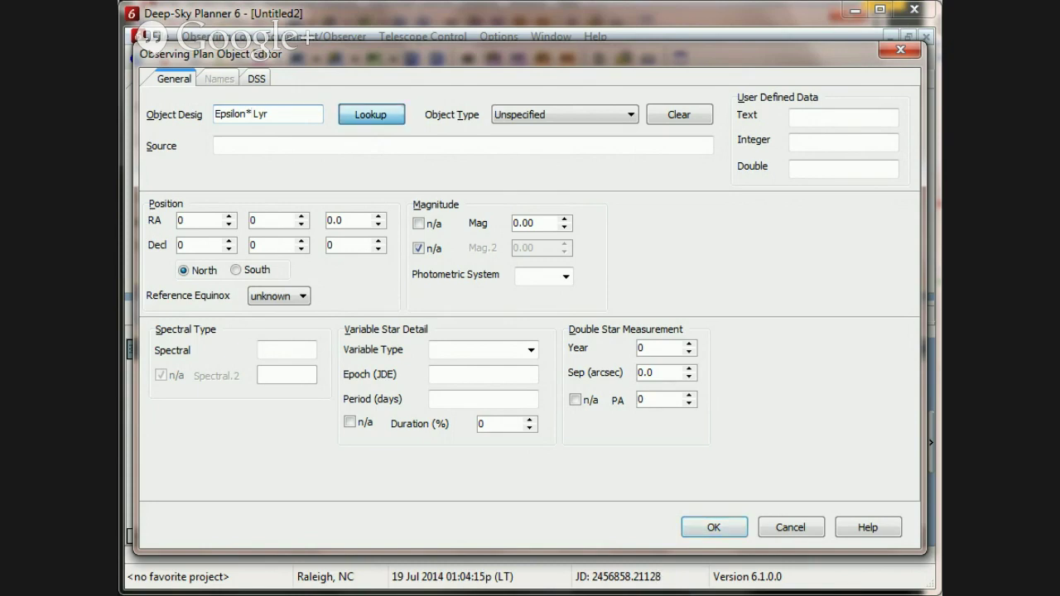
pyautogui.press('Return')
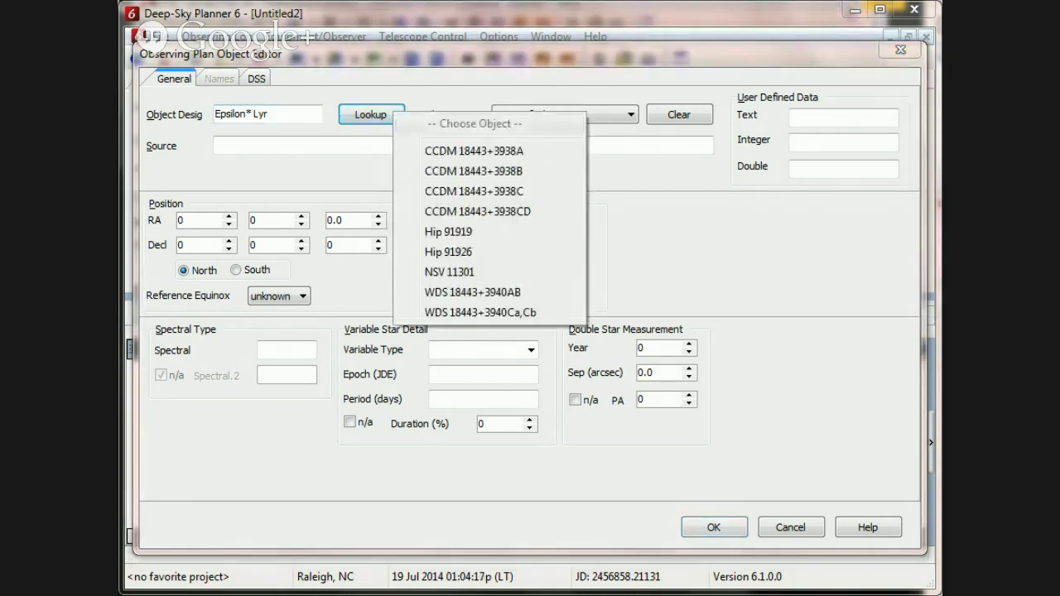
pyautogui.press('Down')
pyautogui.press('Down')
pyautogui.press('Down')
pyautogui.press('Down')
pyautogui.press('Down')
pyautogui.press('Down')
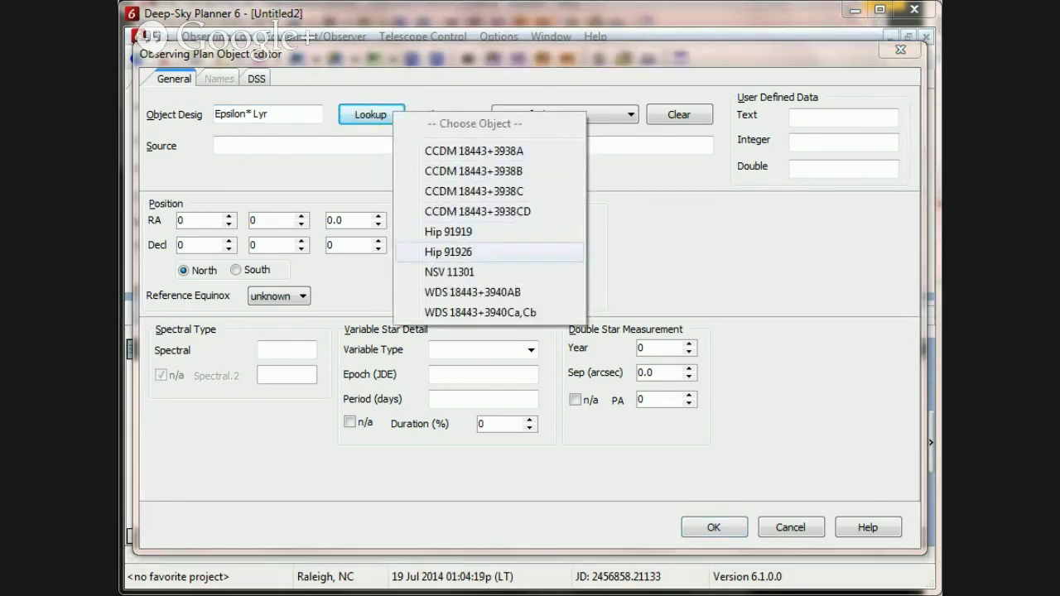
pyautogui.press('Down')
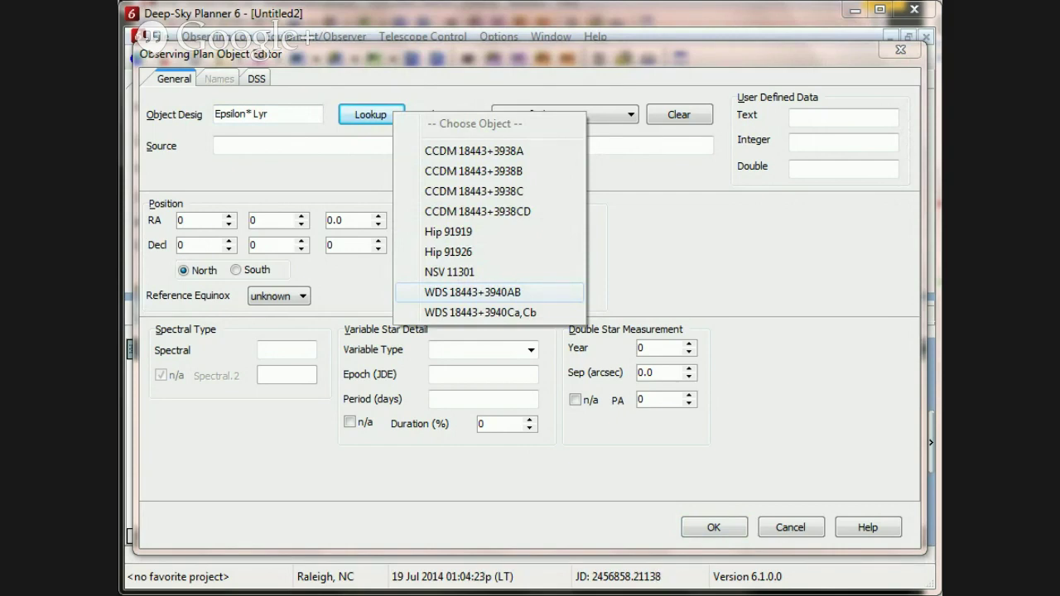
pyautogui.press('Return')
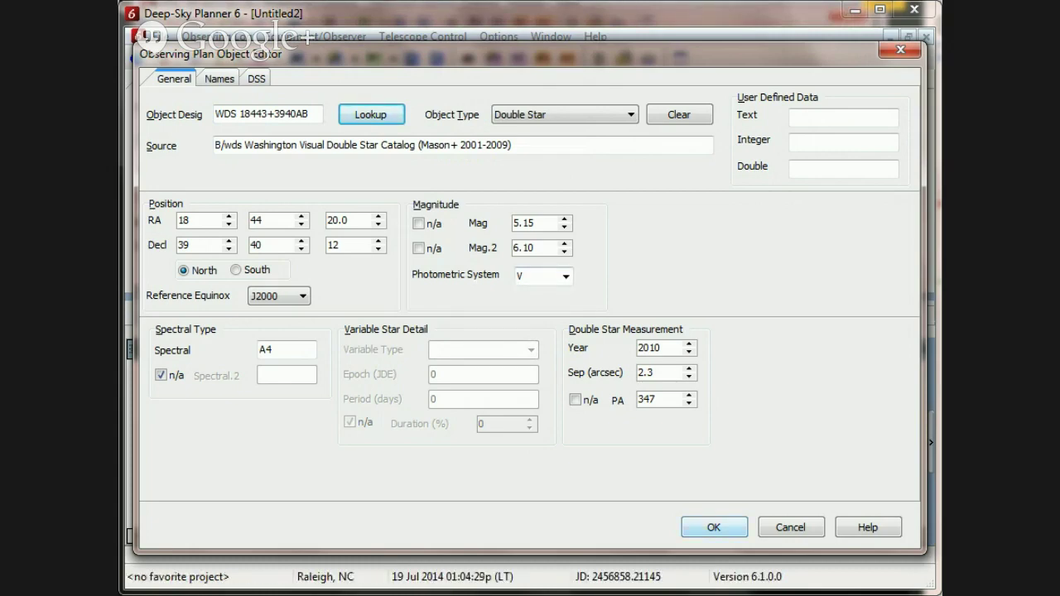
# Add WDS 18443+3940AB to the plan, delete it again, and reopen a blank Object Editor.
pyautogui.press('Return')
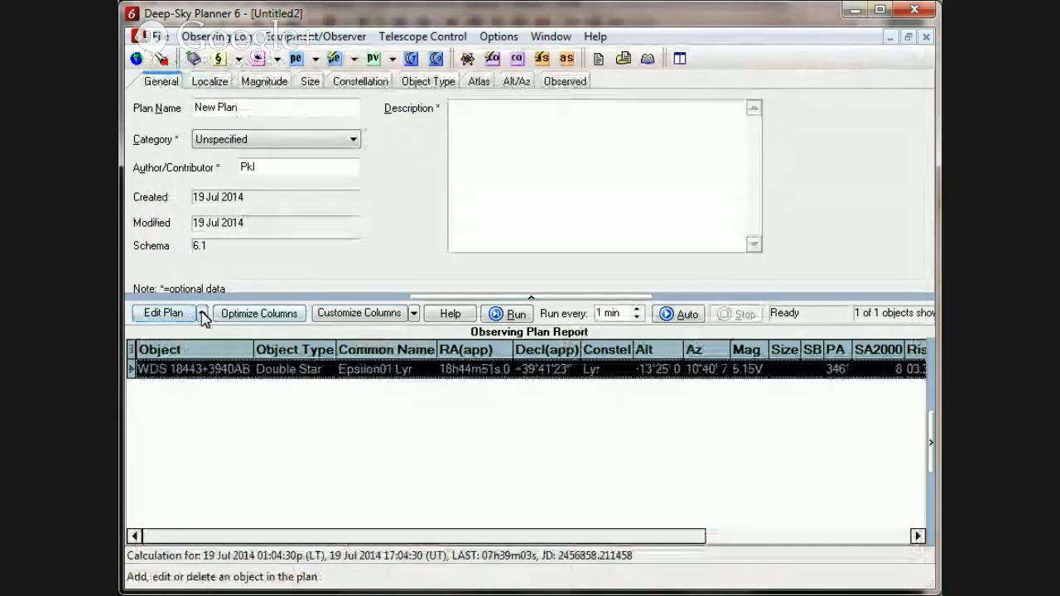
pyautogui.click(157, 313)
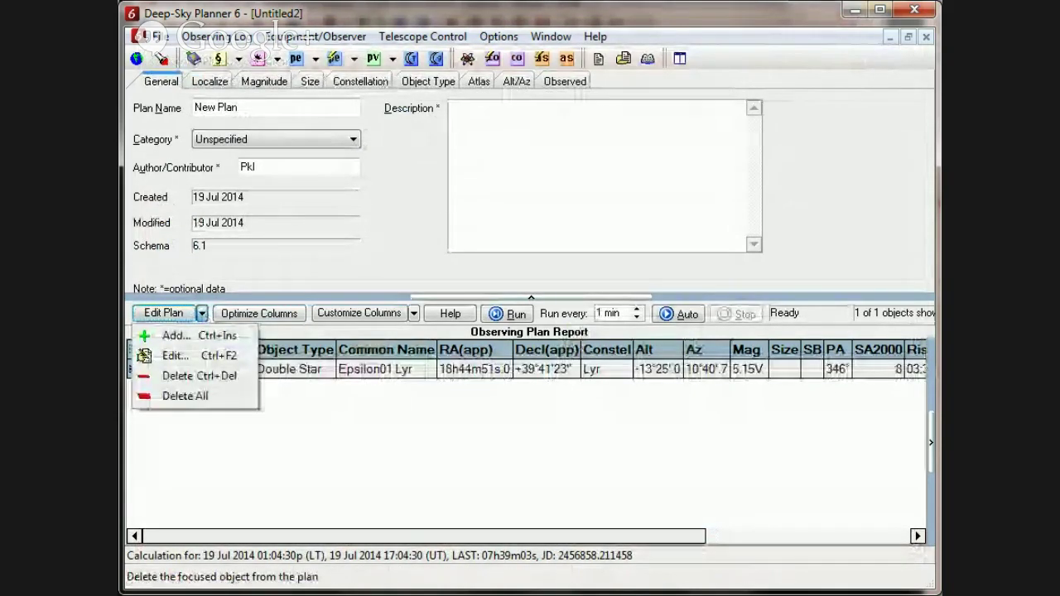
pyautogui.click(174, 375)
pyautogui.click(726, 401)
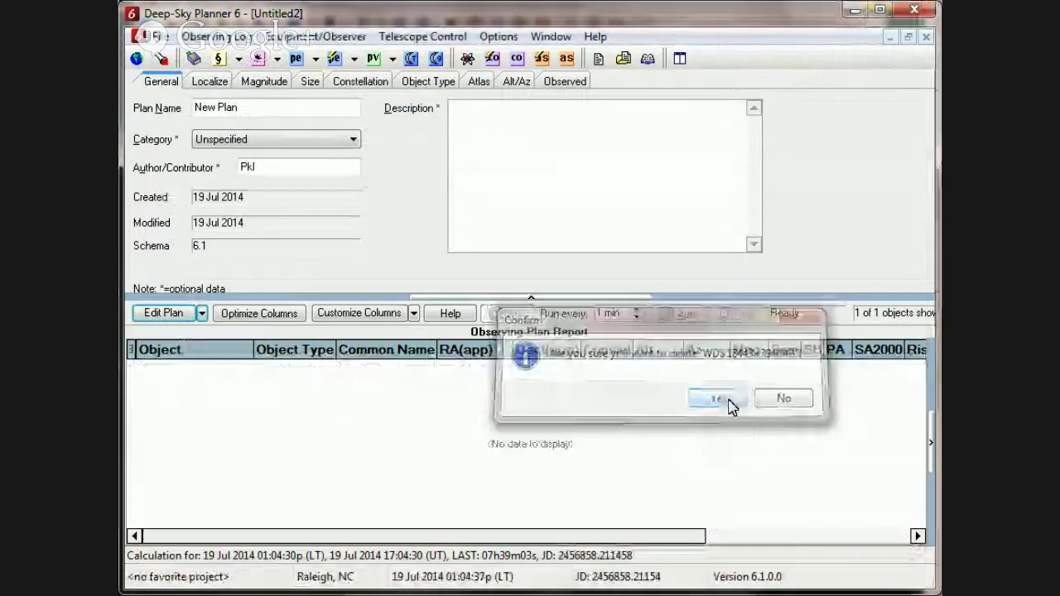
pyautogui.click(202, 312)
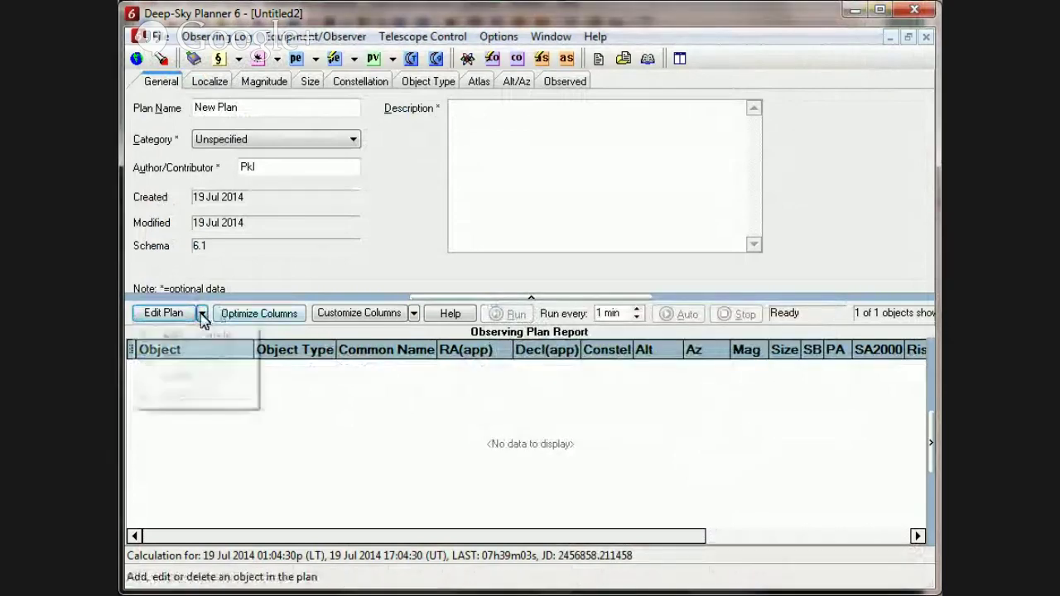
pyautogui.click(176, 335)
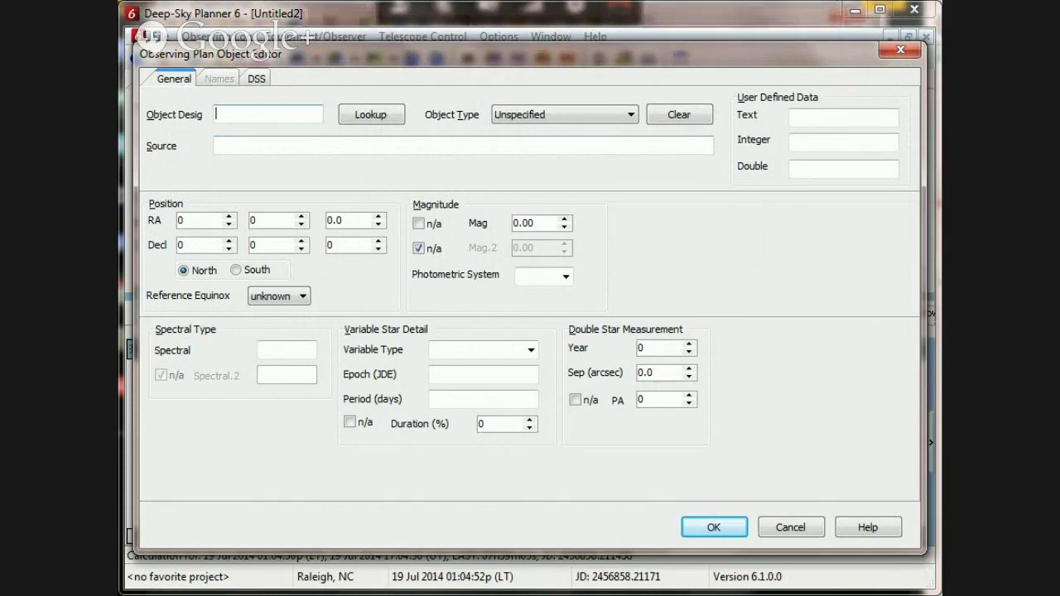
# Paste 'WDS J18443+3940A' as the designation and remove the J so it reads 'WDS 18443+3940A'.
pyautogui.write('WDS J18443+3940A')
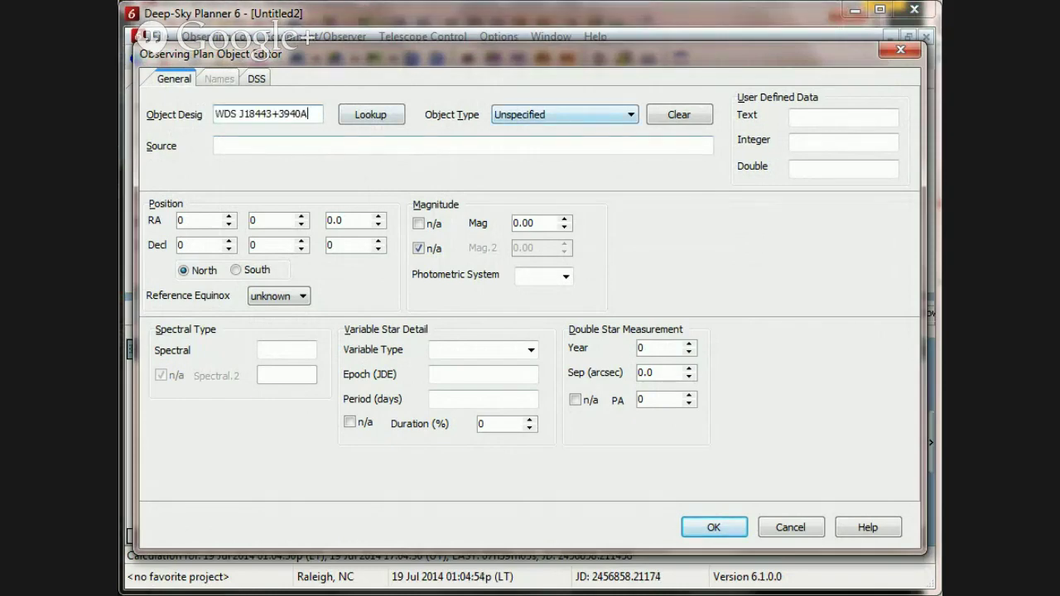
pyautogui.press('Tab')
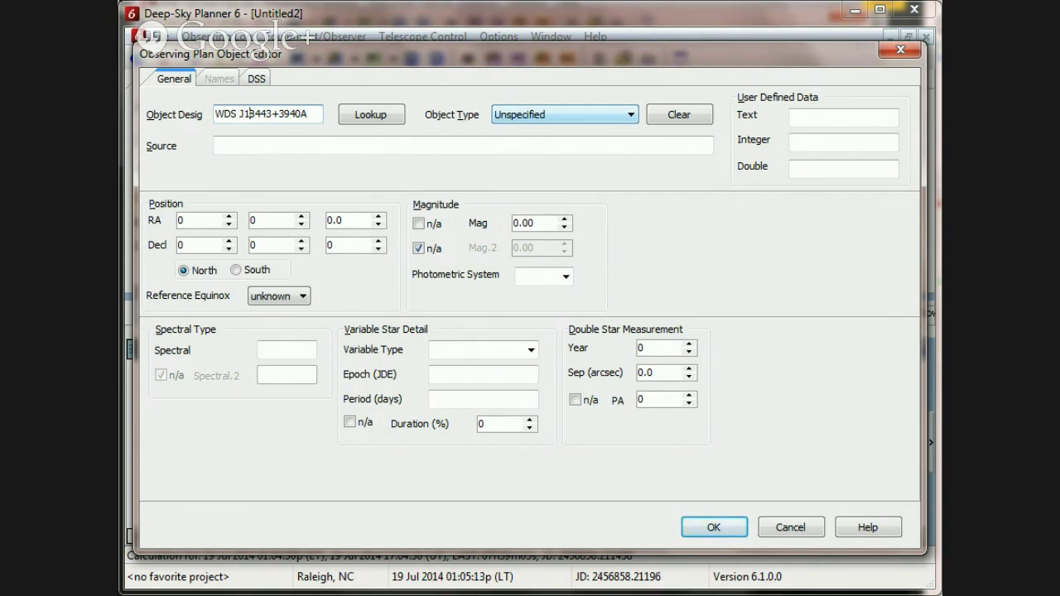
pyautogui.press('Left')
pyautogui.press('Left')
pyautogui.press('Left')
pyautogui.press('Left')
pyautogui.press('Left')
pyautogui.press('Left')
pyautogui.click(240, 113)
pyautogui.press('Delete')
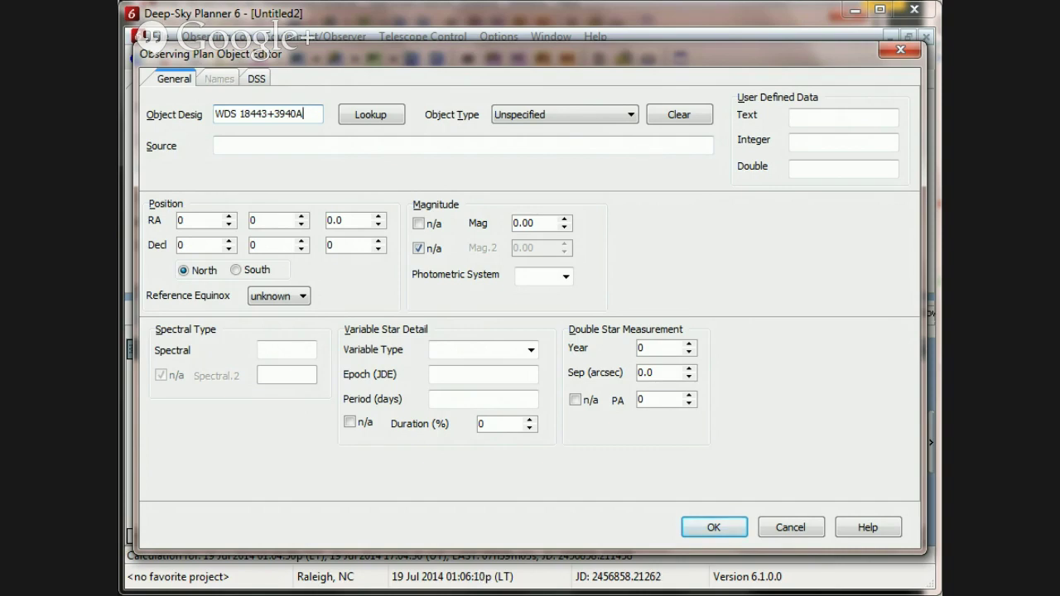
# Extend the designation to 'WDS 18443+3940AB', run the catalog lookup, then clear the field.
pyautogui.write('B')
pyautogui.press('Return')
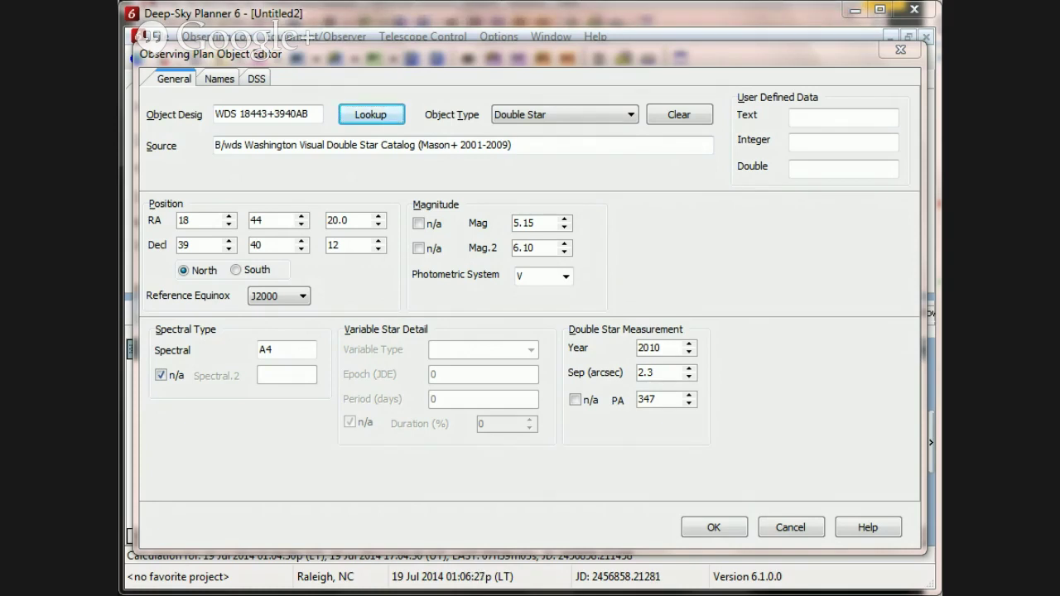
pyautogui.click(267, 115)
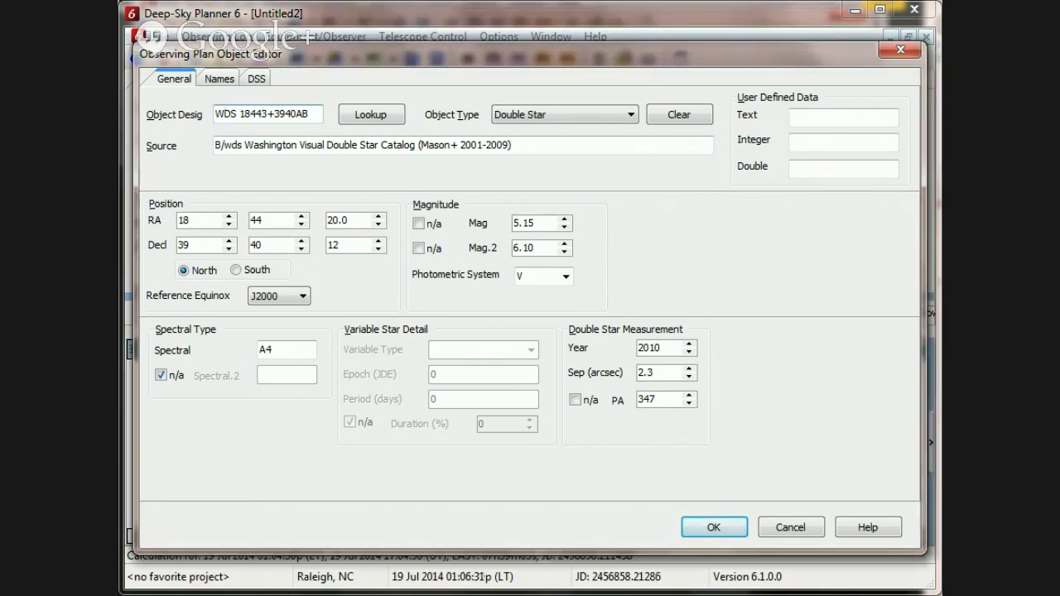
pyautogui.press('Delete')
pyautogui.press('Delete')
pyautogui.press('Delete')
pyautogui.press('Delete')
pyautogui.press('Delete')
pyautogui.press('Delete')
pyautogui.press('Delete')
pyautogui.press('Delete')
pyautogui.press('Delete')
pyautogui.press('Delete')
pyautogui.press('Delete')
pyautogui.press('Delete')
pyautogui.press('Delete')
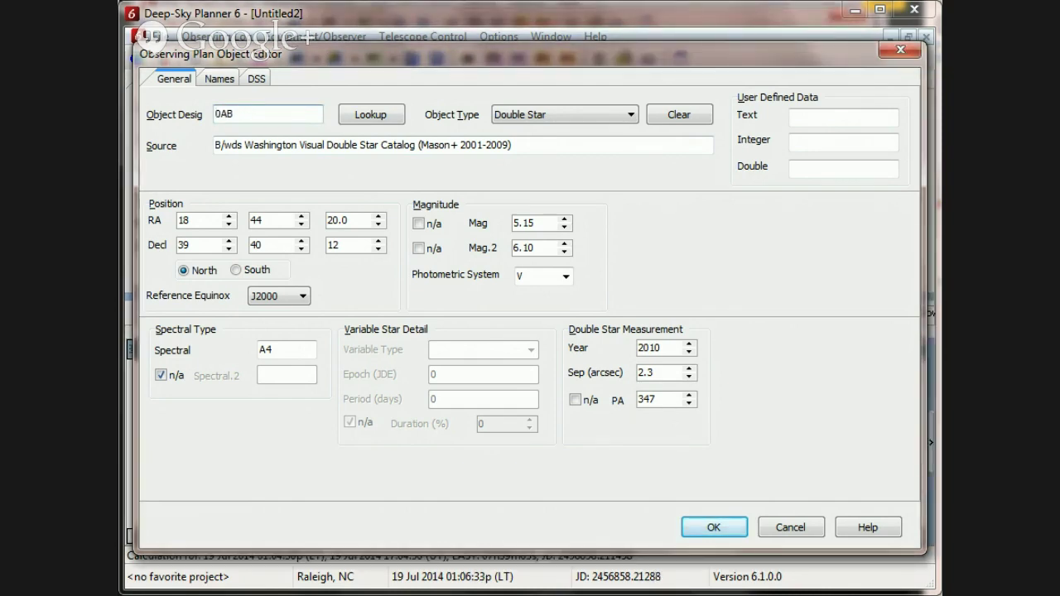
pyautogui.press('Delete')
pyautogui.press('Delete')
pyautogui.press('Delete')
# Look up 'CCDM 18443+3938A', then cancel the Object Editor without adding the star.
pyautogui.write('CCDM J18443+3938A')
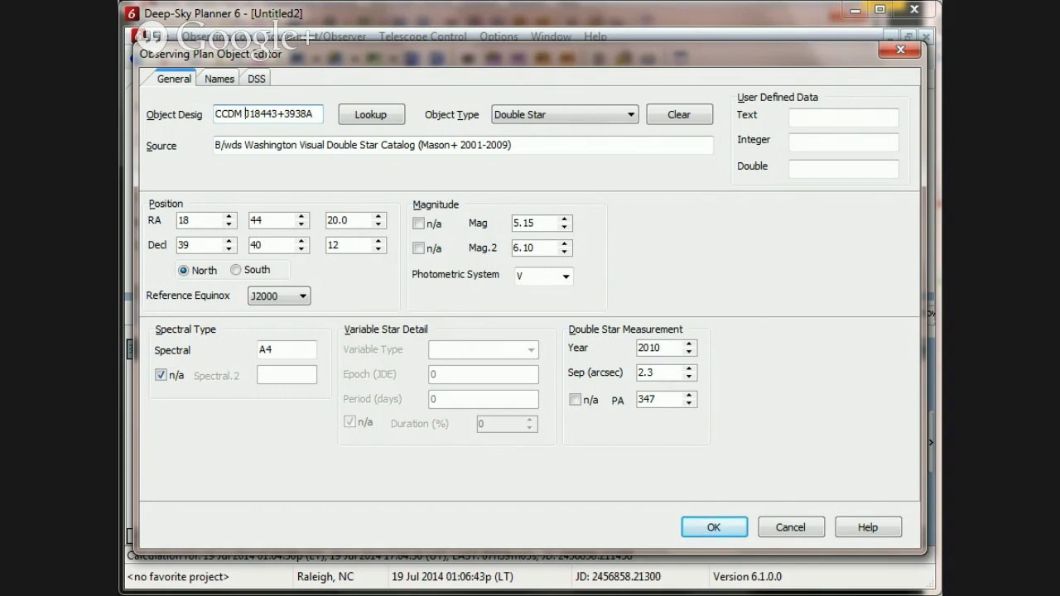
pyautogui.press('BackSpace')
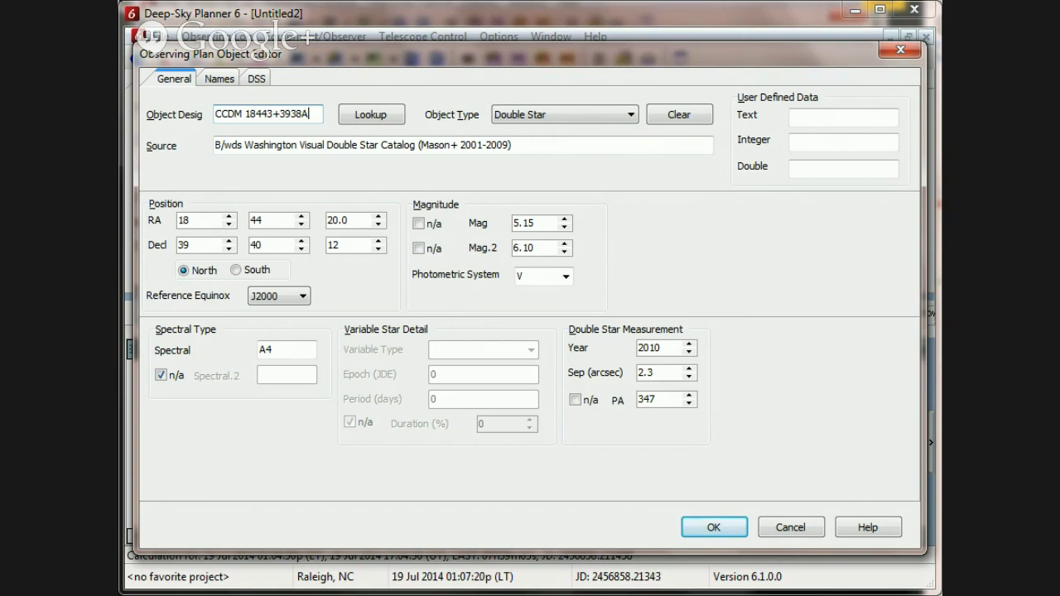
pyautogui.click(371, 114)
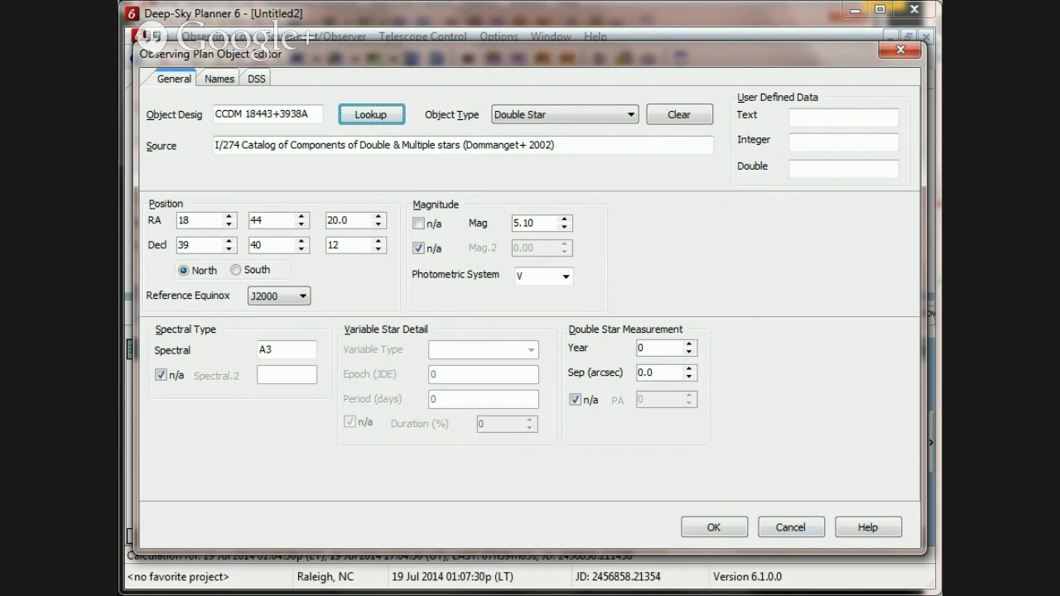
pyautogui.click(790, 528)
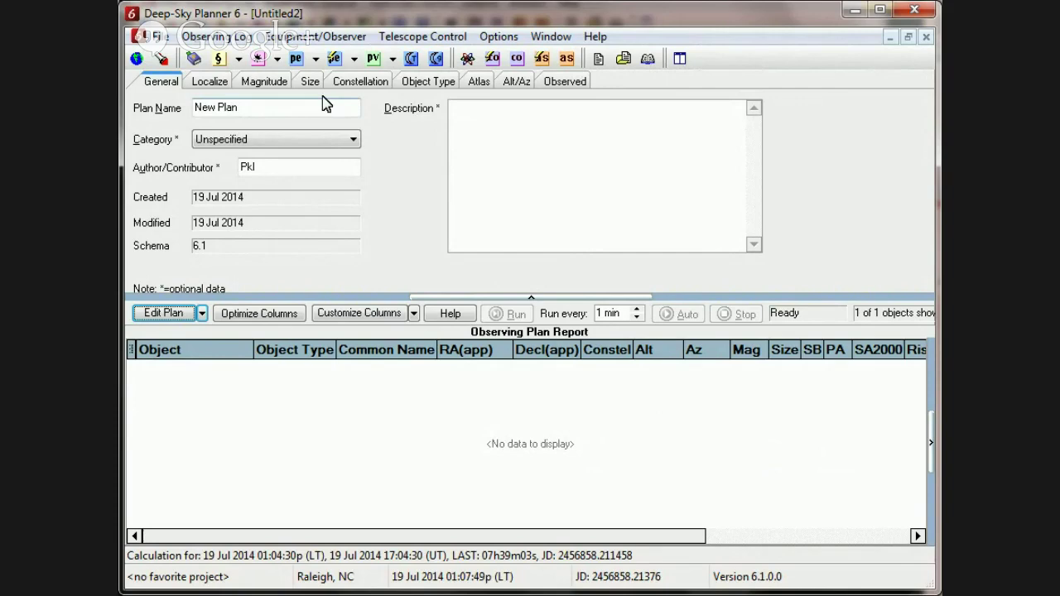
# Search the Washington Double Stars catalog by Common Name for 'Epsilon* Lyr', with the side pane hidden.
pyautogui.click(277, 58)
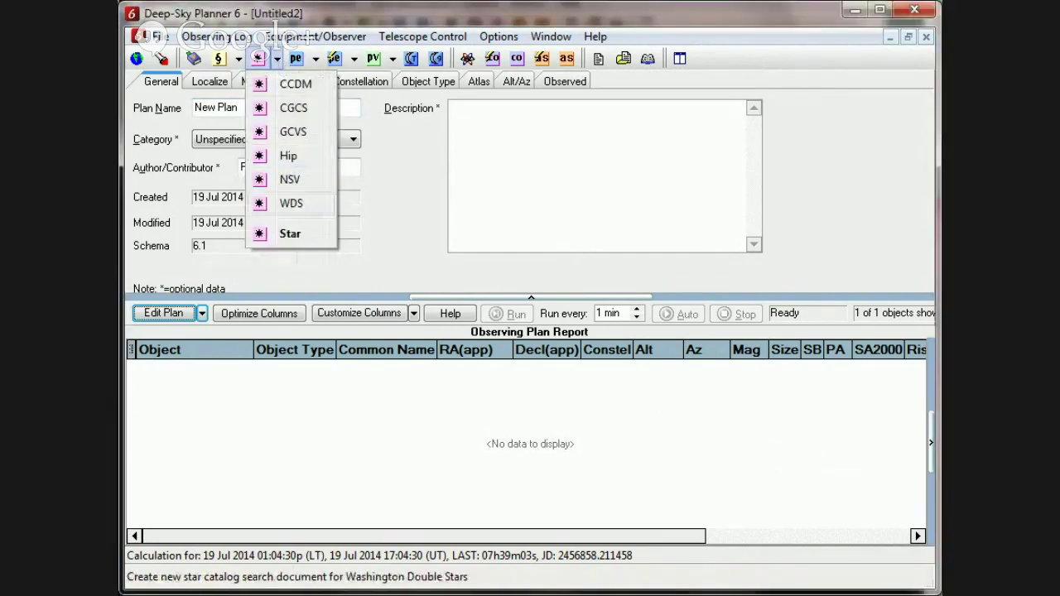
pyautogui.click(291, 204)
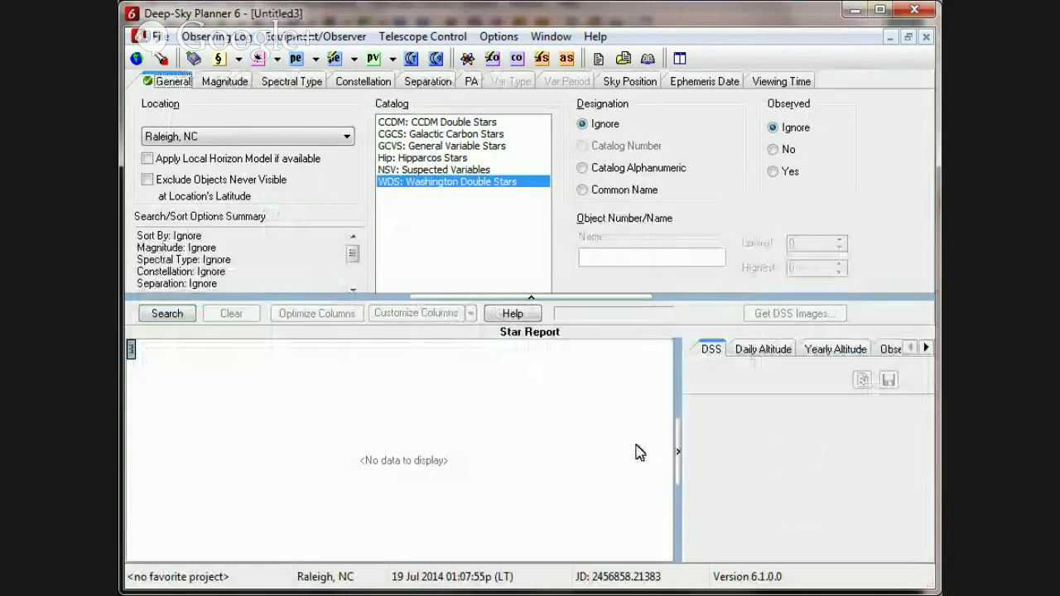
pyautogui.click(678, 452)
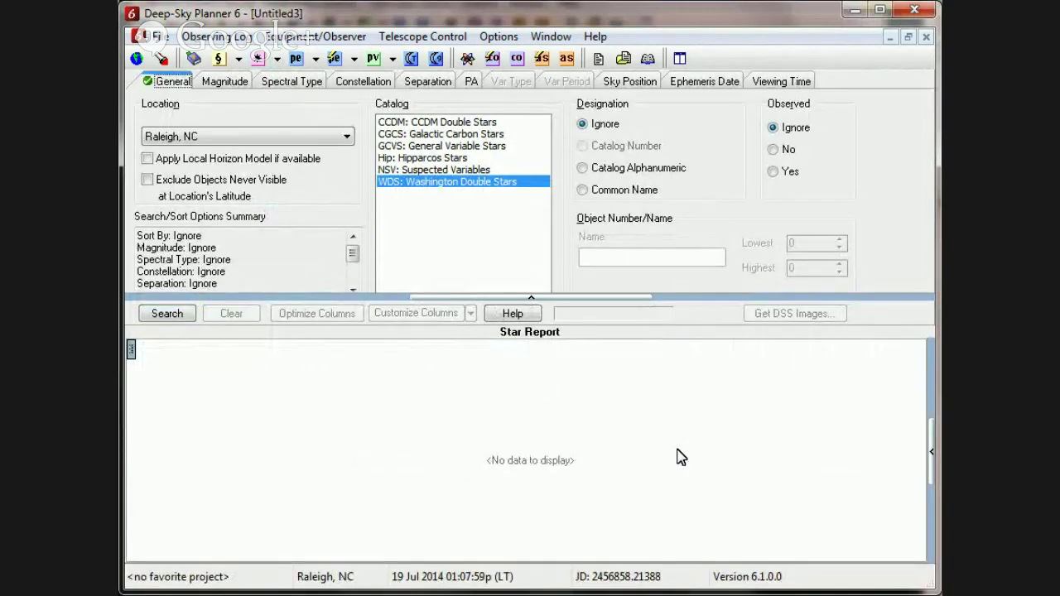
pyautogui.click(620, 191)
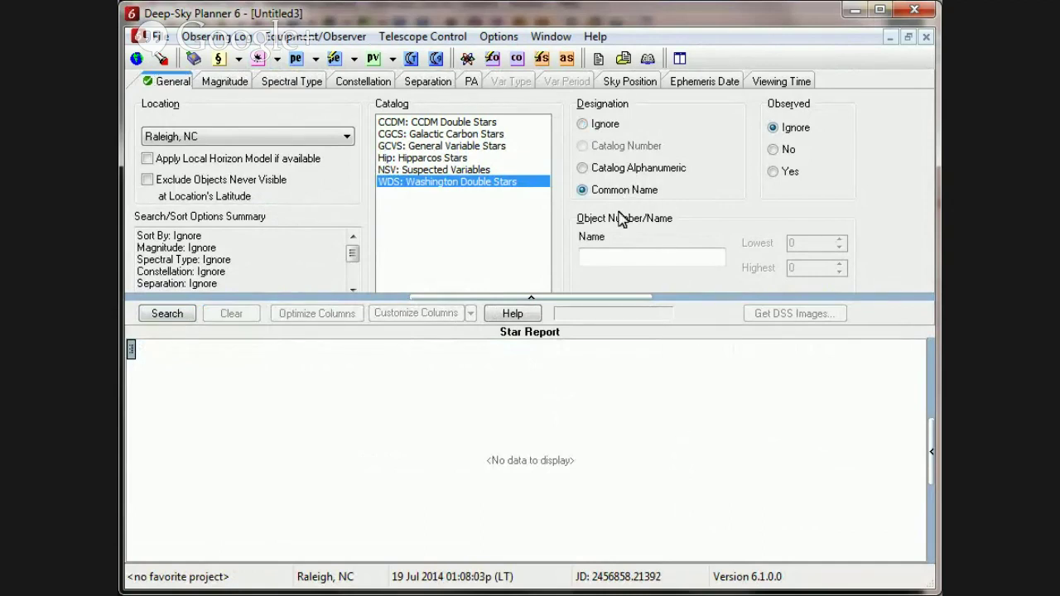
pyautogui.click(613, 257)
pyautogui.write('Eps')
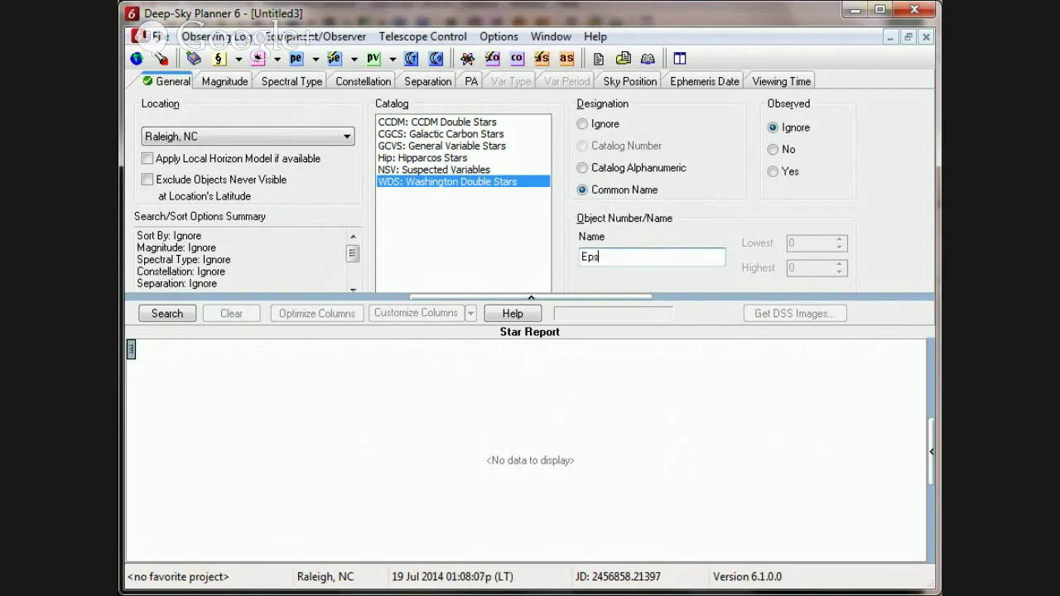
pyautogui.write('ilon* Lyr')
pyautogui.click(168, 314)
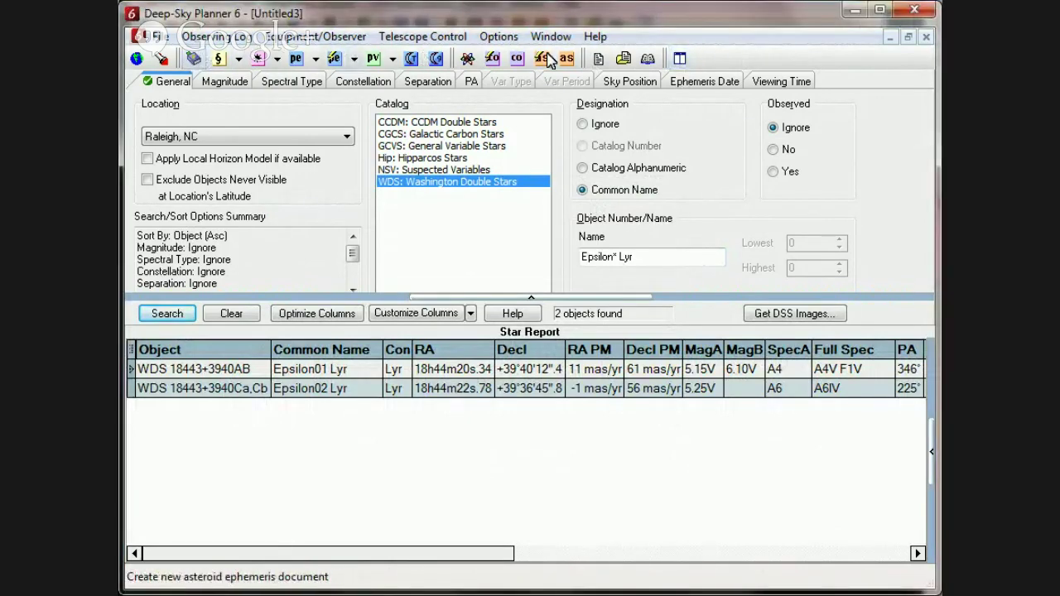
# Tile the windows and drag Epsilon01 Lyr (WDS 18443+3940AB) into the Untitled2 plan report.
pyautogui.click(680, 59)
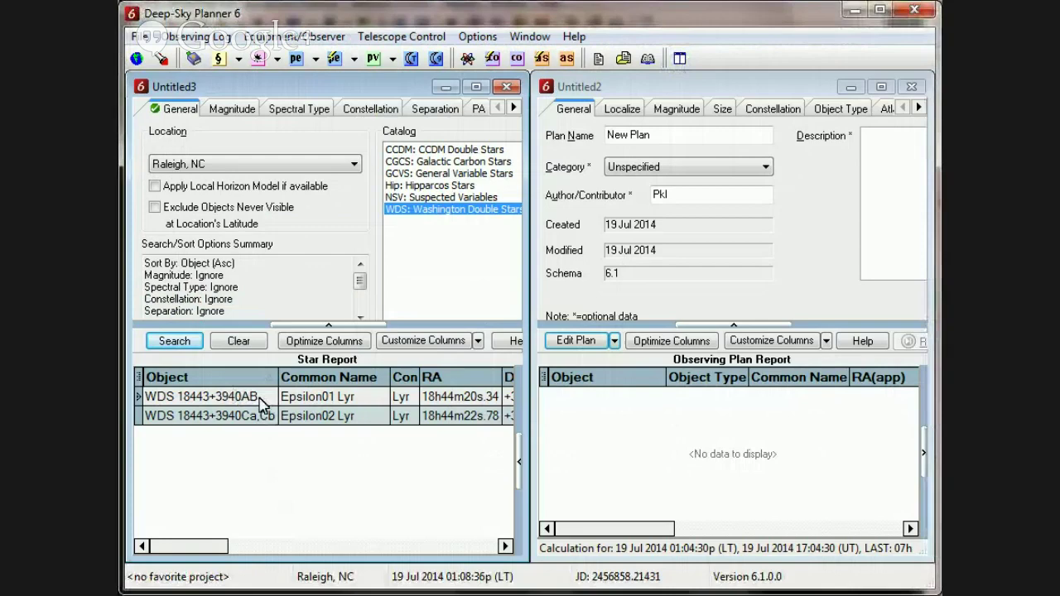
pyautogui.click(260, 399)
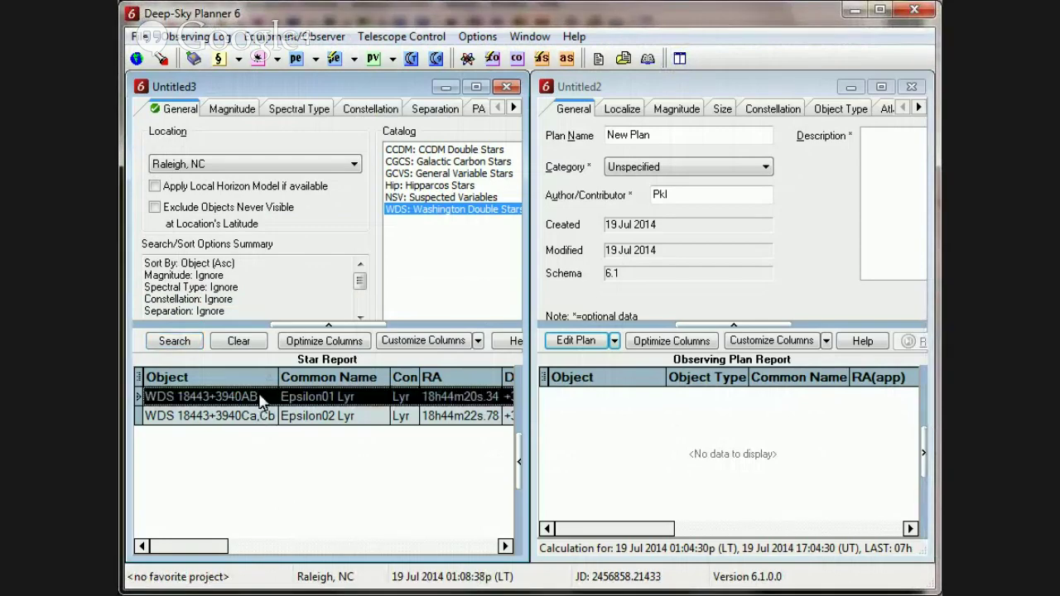
pyautogui.moveTo(260, 401); pyautogui.dragTo(660, 443)
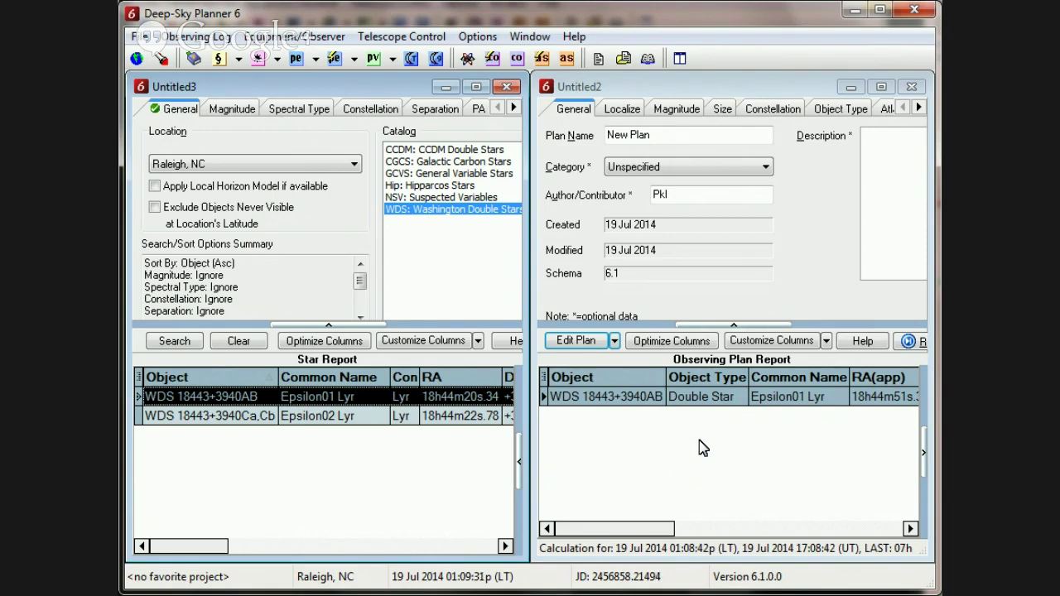
pyautogui.click(477, 87)
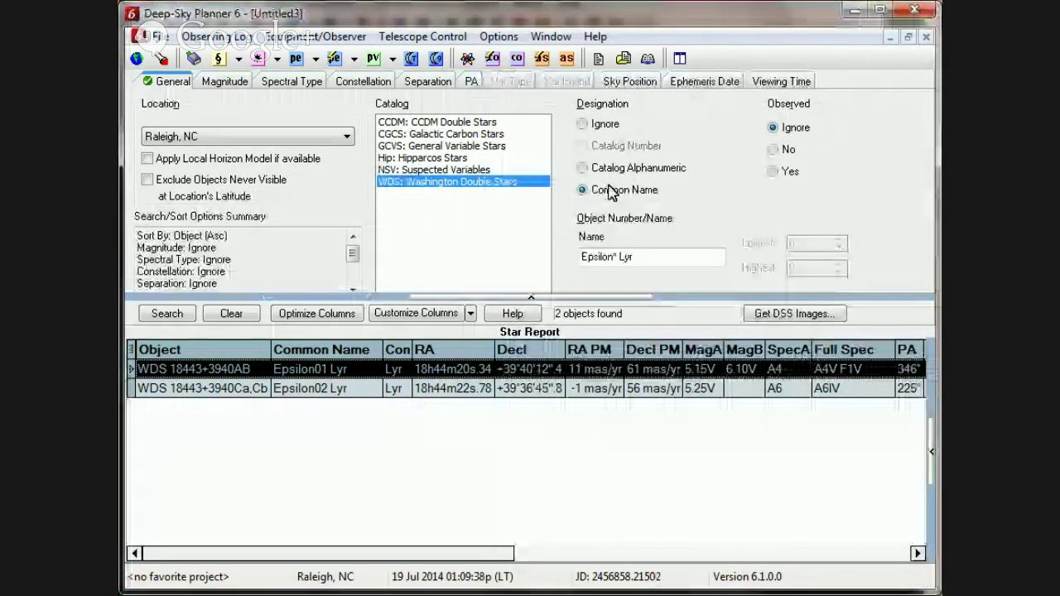
# Switch the WDS search to Catalog Alphanumeric and enter '18443+3940*' as the designation.
pyautogui.click(584, 169)
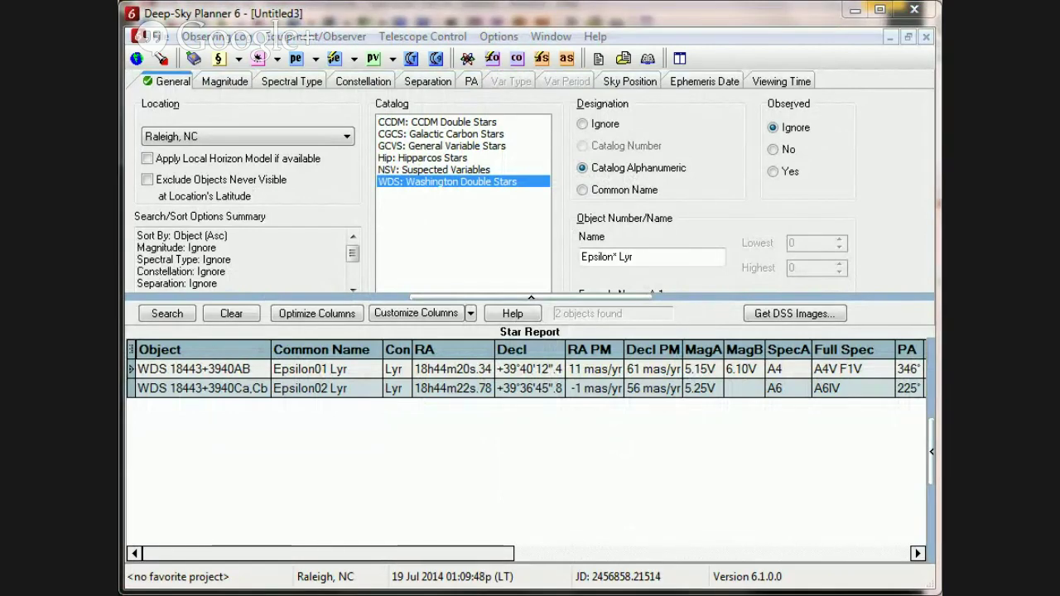
pyautogui.click(641, 256)
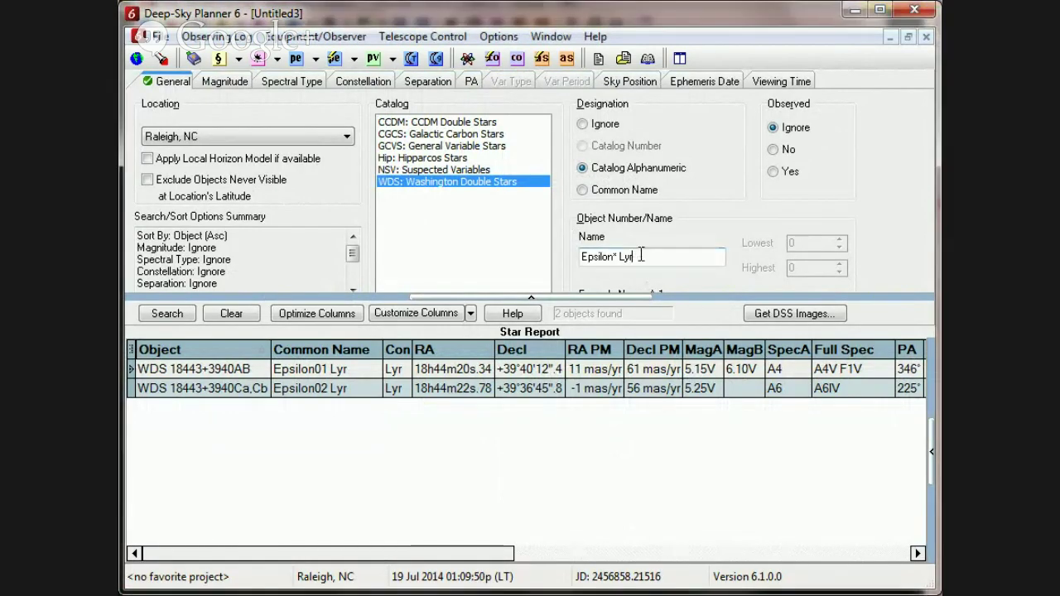
pyautogui.hotkey('ctrl', 'a')
pyautogui.write('WDS J18443+3940A')
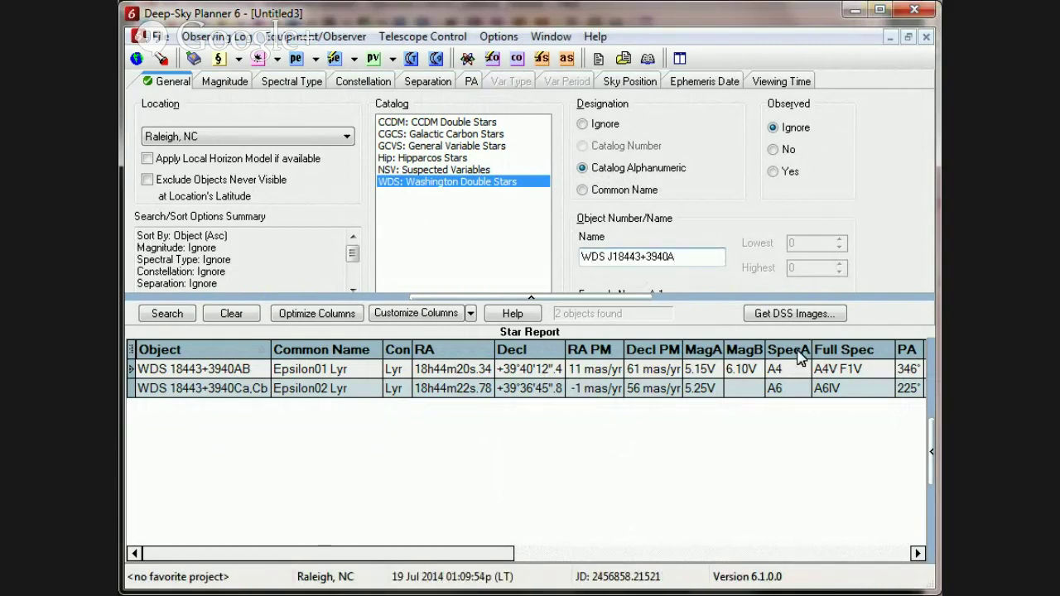
pyautogui.press('Delete')
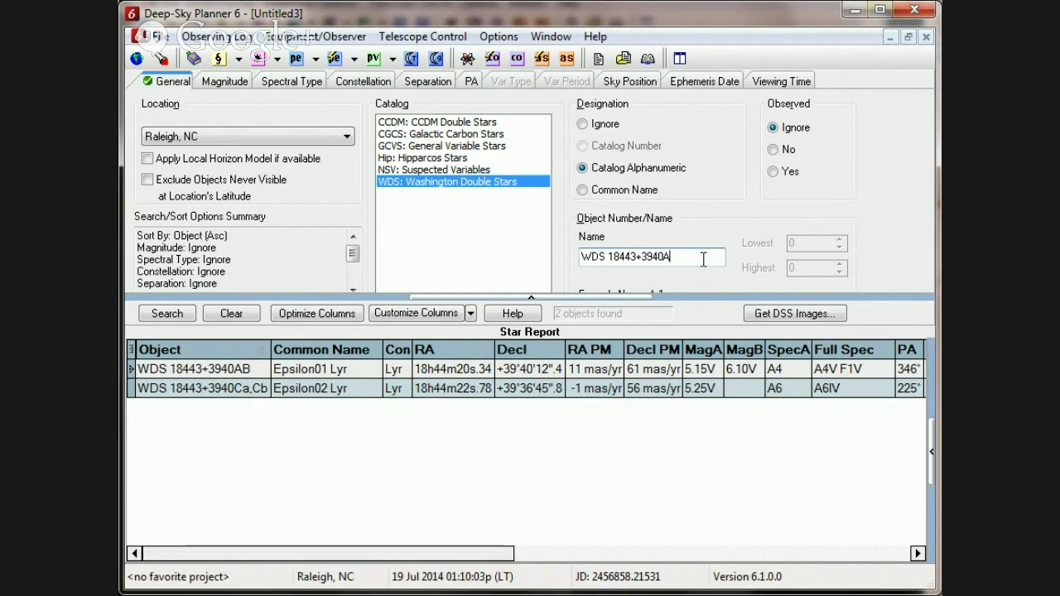
pyautogui.press('Delete')
pyautogui.press('Delete')
pyautogui.press('Delete')
pyautogui.press('Delete')
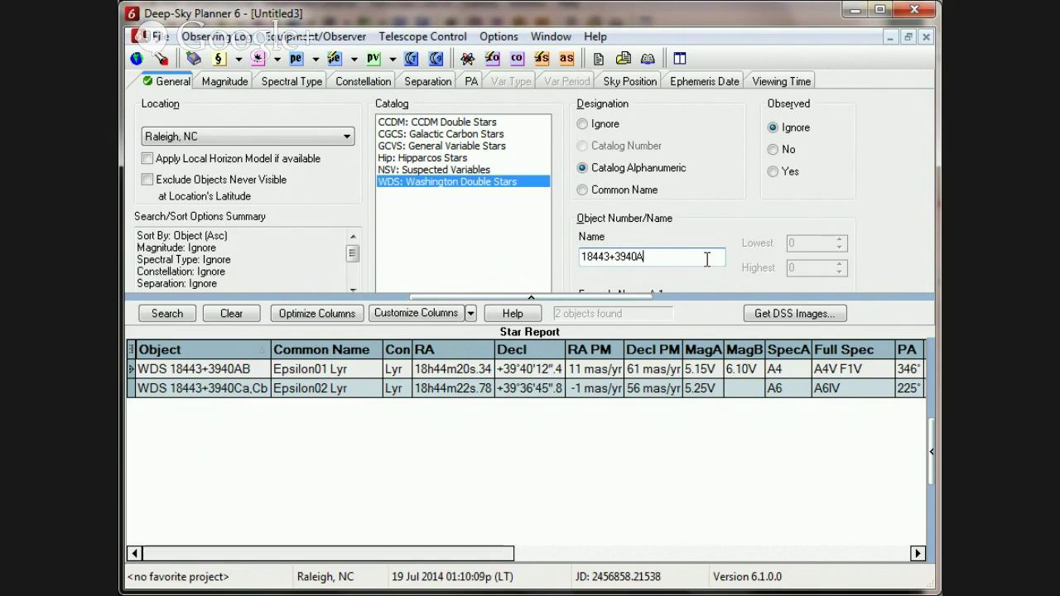
pyautogui.press('BackSpace')
pyautogui.moveTo(671, 296); pyautogui.dragTo(673, 315)
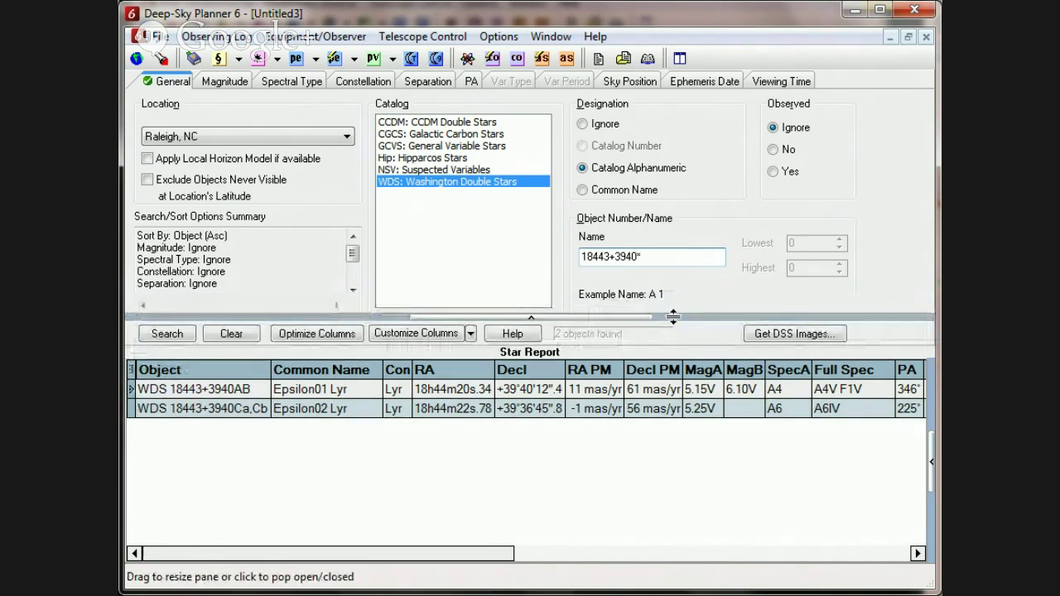
# Run the 18443+3940* search and scroll across the Star Report columns of the 15 results.
pyautogui.click(165, 335)
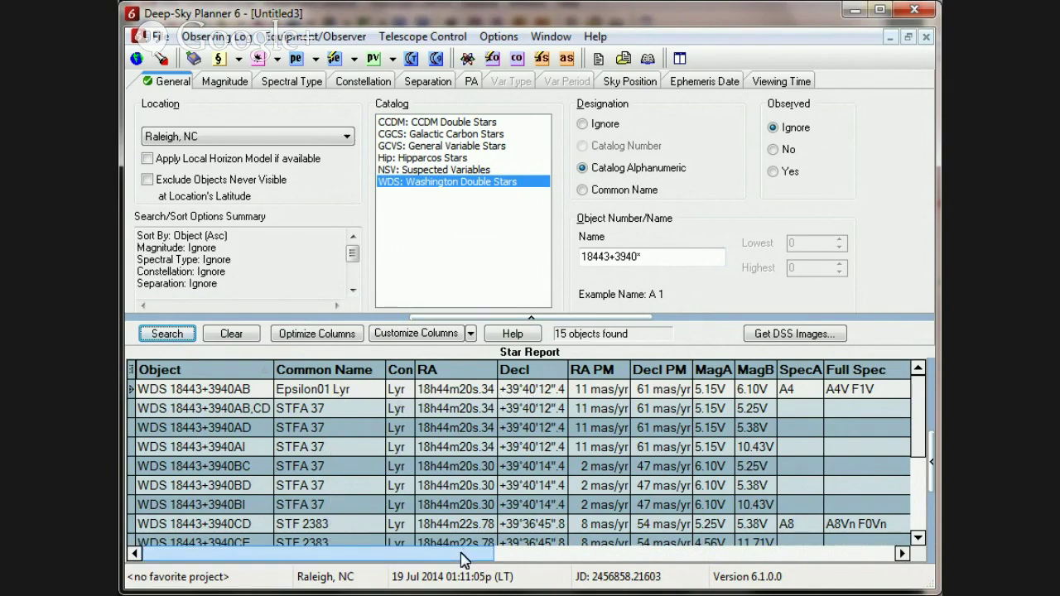
pyautogui.moveTo(462, 560); pyautogui.dragTo(584, 565)
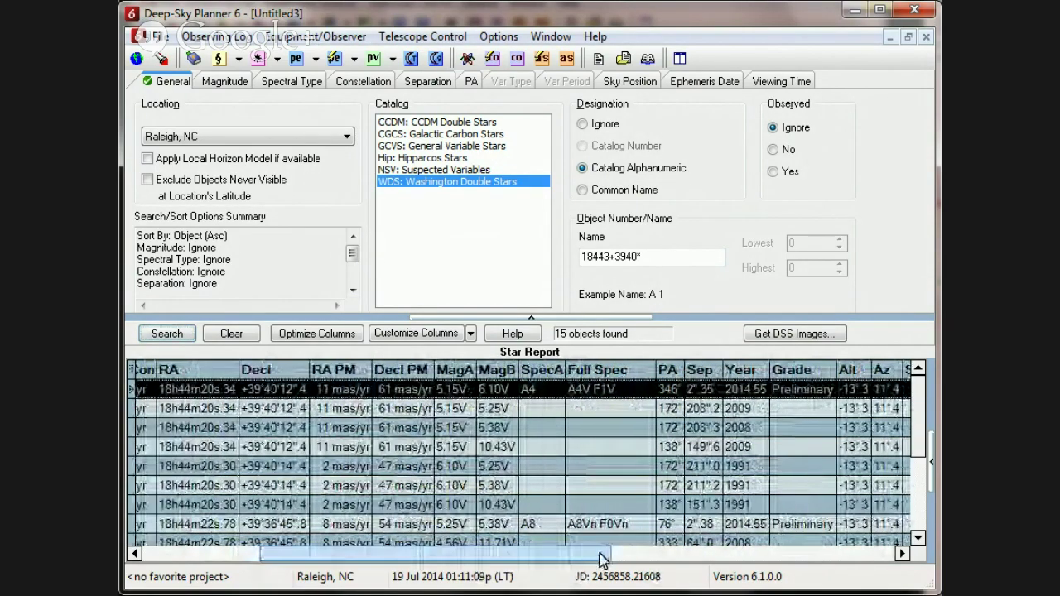
pyautogui.moveTo(603, 560); pyautogui.dragTo(476, 563)
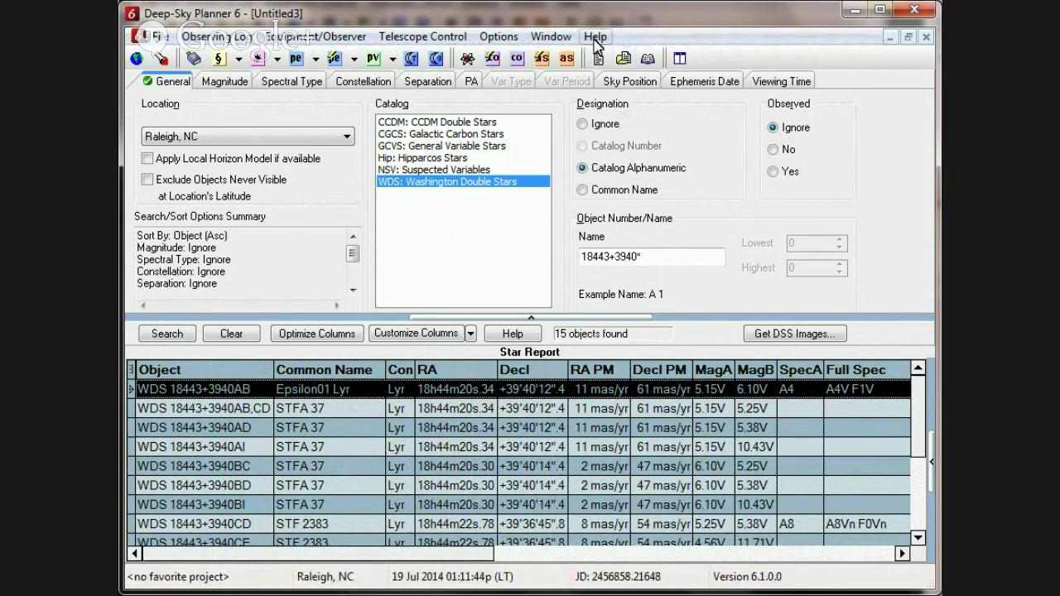
pyautogui.click(595, 38)
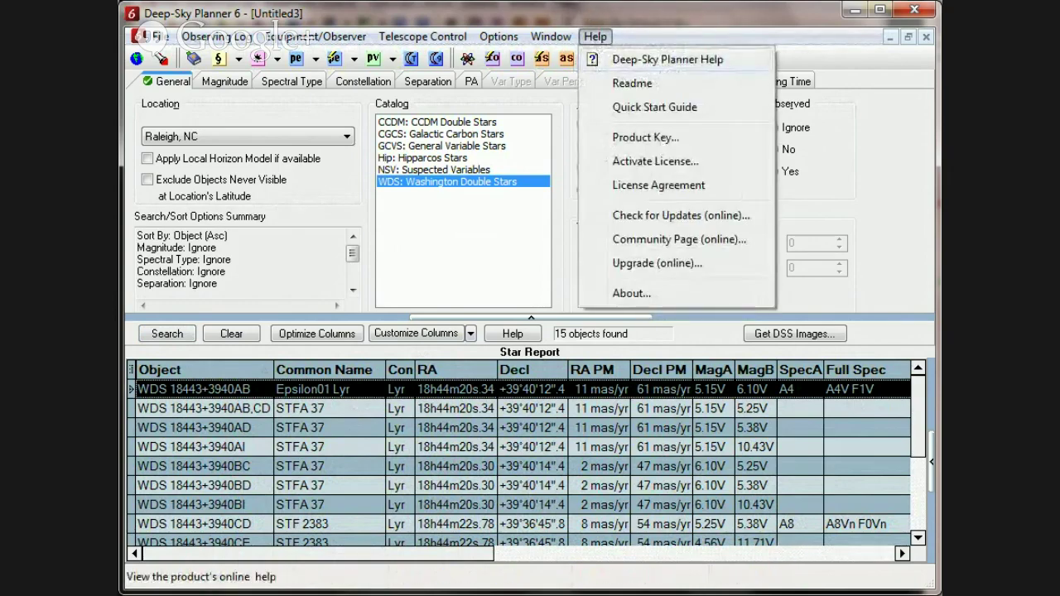
pyautogui.hotkey('alt', 'Tab')
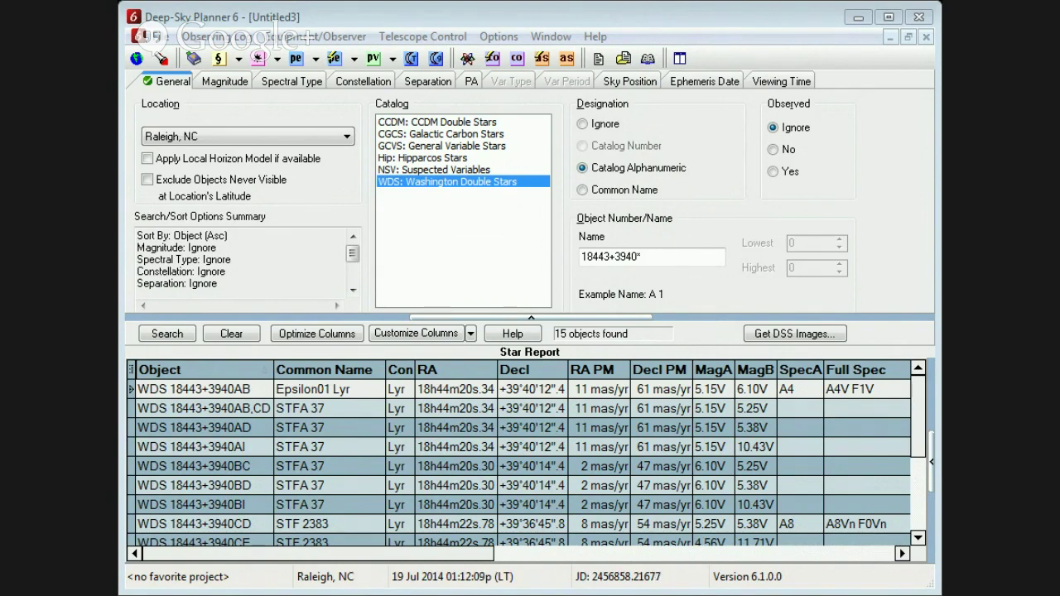
# Switch Designation to Common Name with the 18443+3940* name text selected, then scroll the first result row.
pyautogui.click(190, 389)
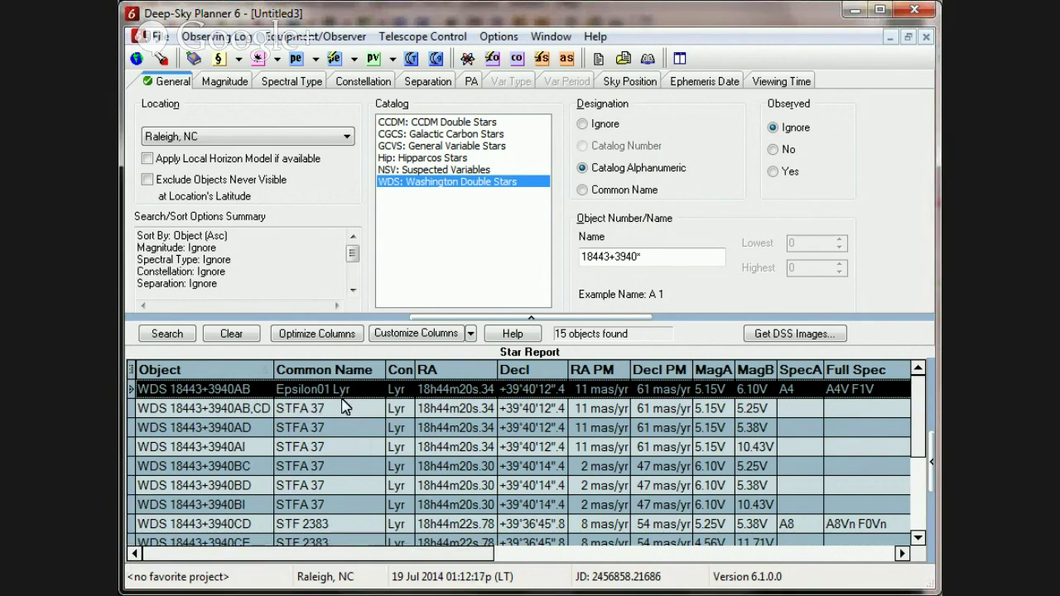
pyautogui.click(630, 191)
pyautogui.moveTo(651, 257); pyautogui.dragTo(560, 263)
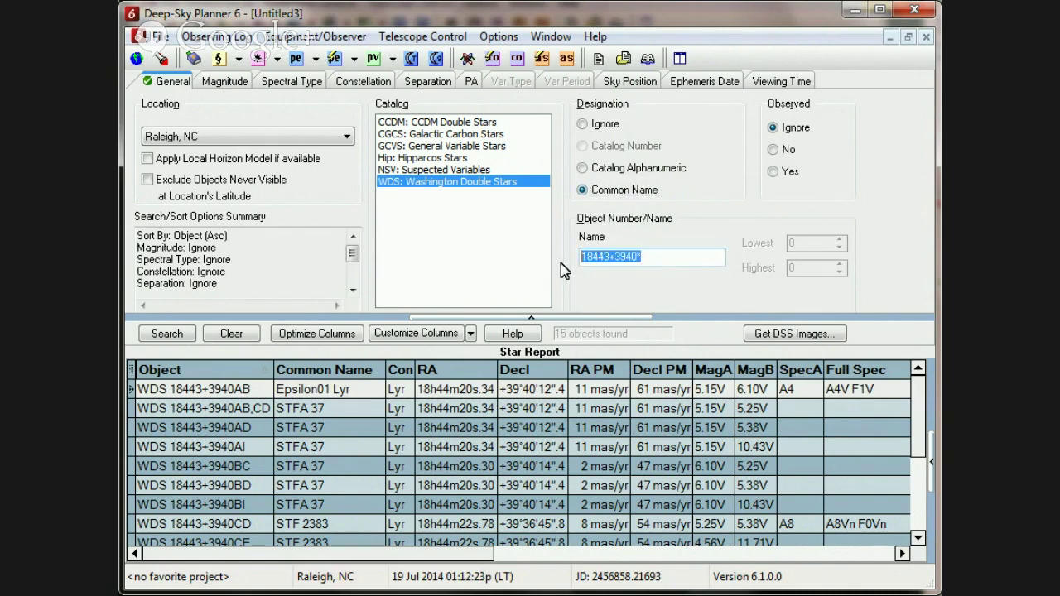
pyautogui.click(481, 560)
pyautogui.moveTo(481, 561); pyautogui.dragTo(662, 563)
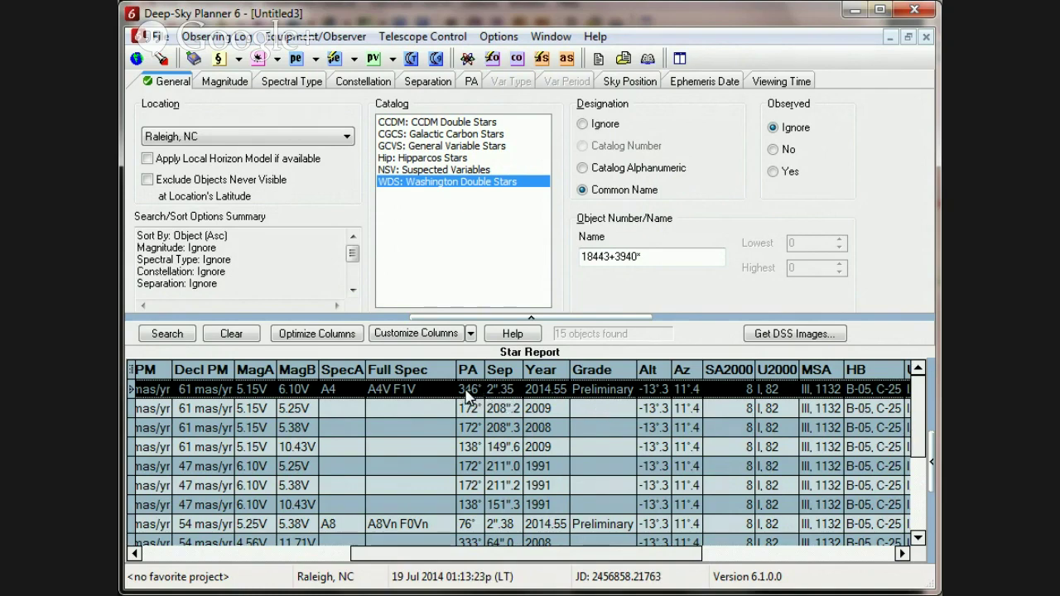
# Show the Ephemeris Date settings, set to 19 July 2014 at 1:07 PM.
pyautogui.click(700, 87)
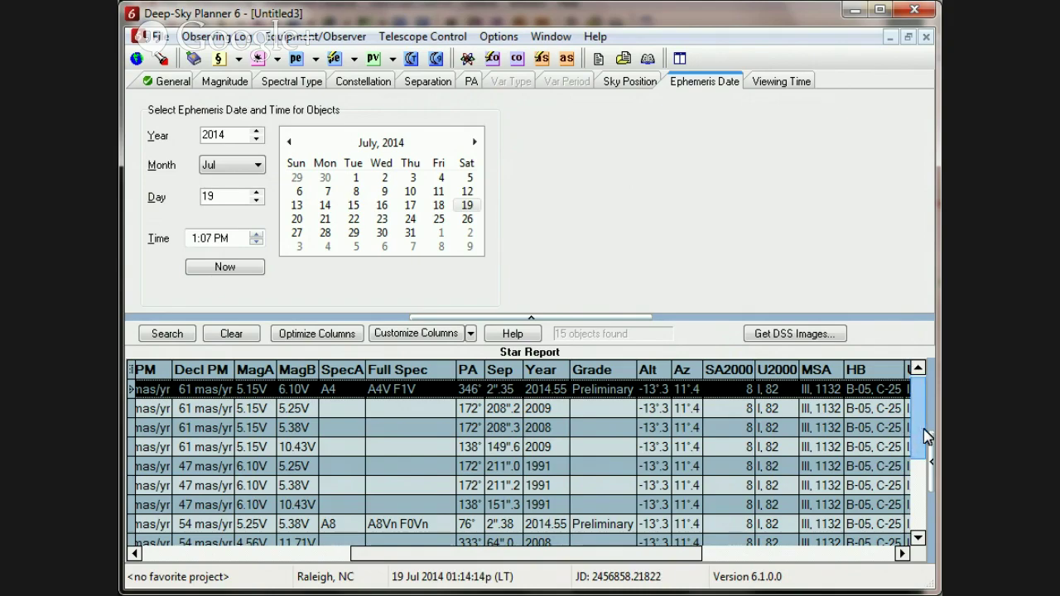
# Go back to the General search options showing WDS catalog and the 18443+3940* name.
pyautogui.moveTo(925, 436); pyautogui.dragTo(927, 397)
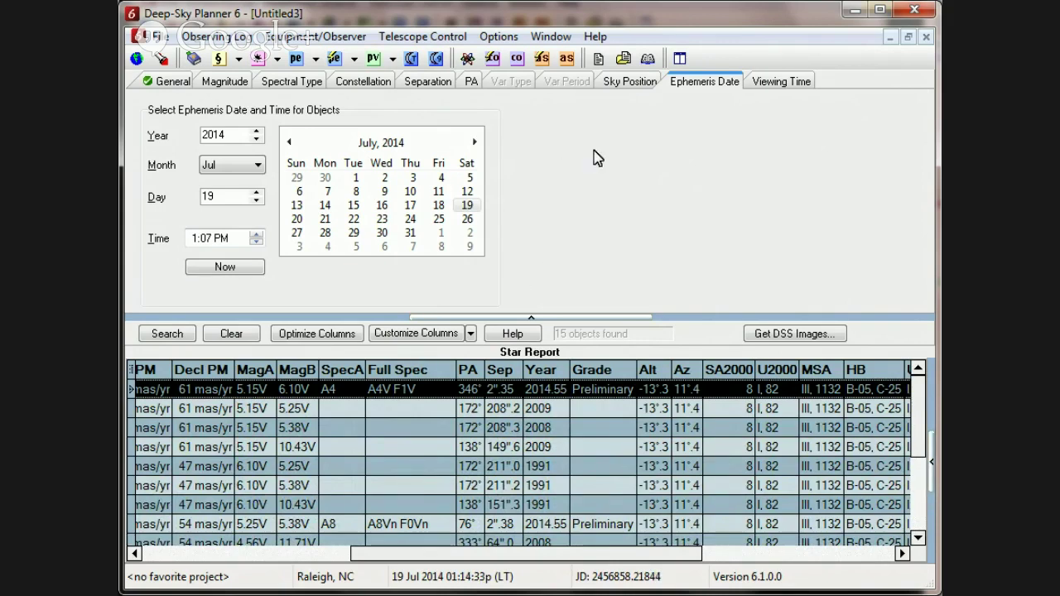
pyautogui.click(172, 82)
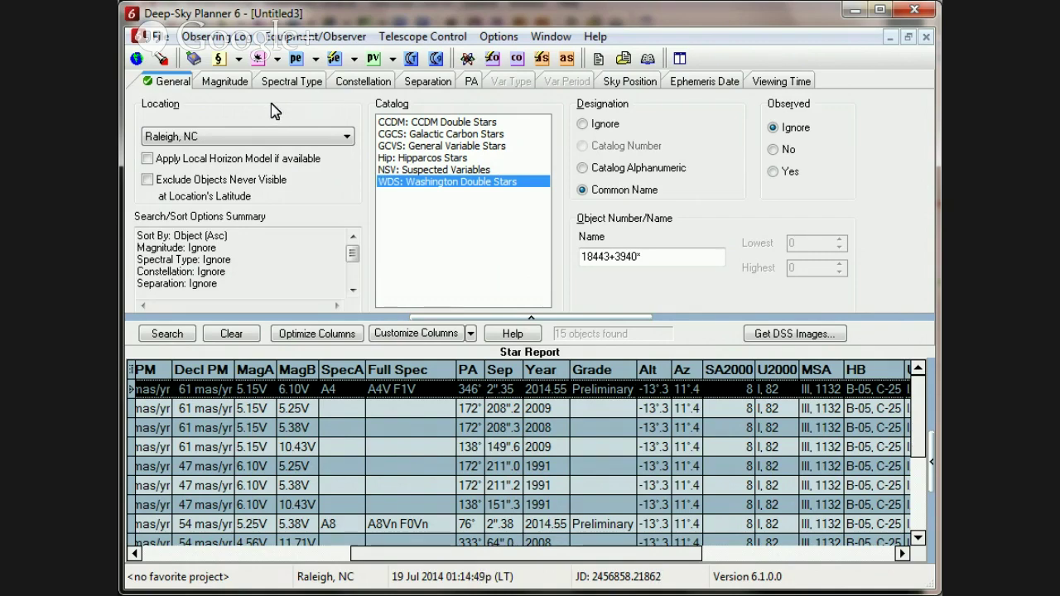
# Set Designation to Ignore and limit the search to the constellation Lyr (Lyra).
pyautogui.click(583, 124)
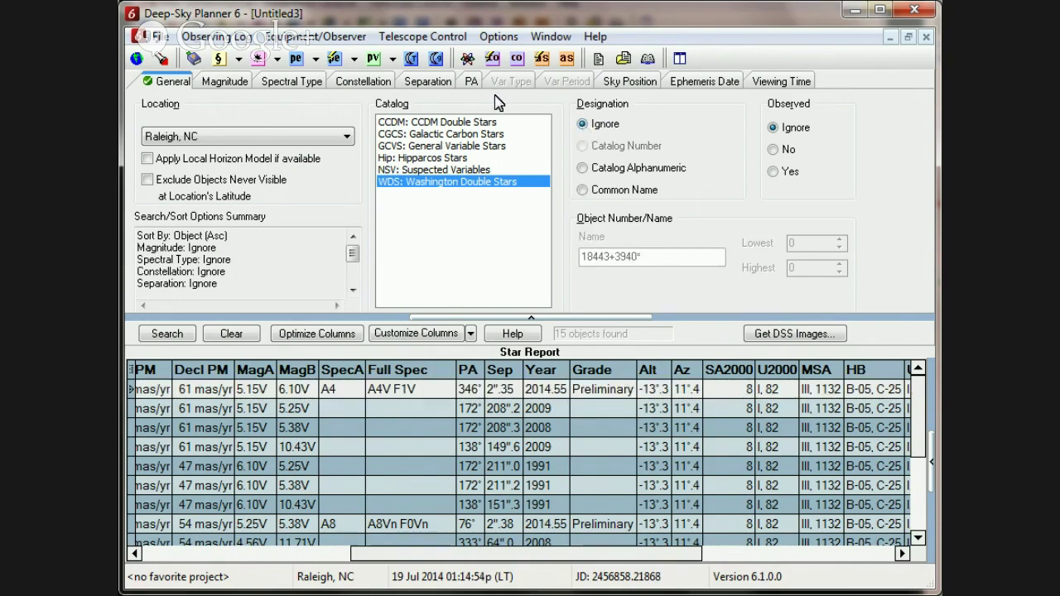
pyautogui.click(350, 84)
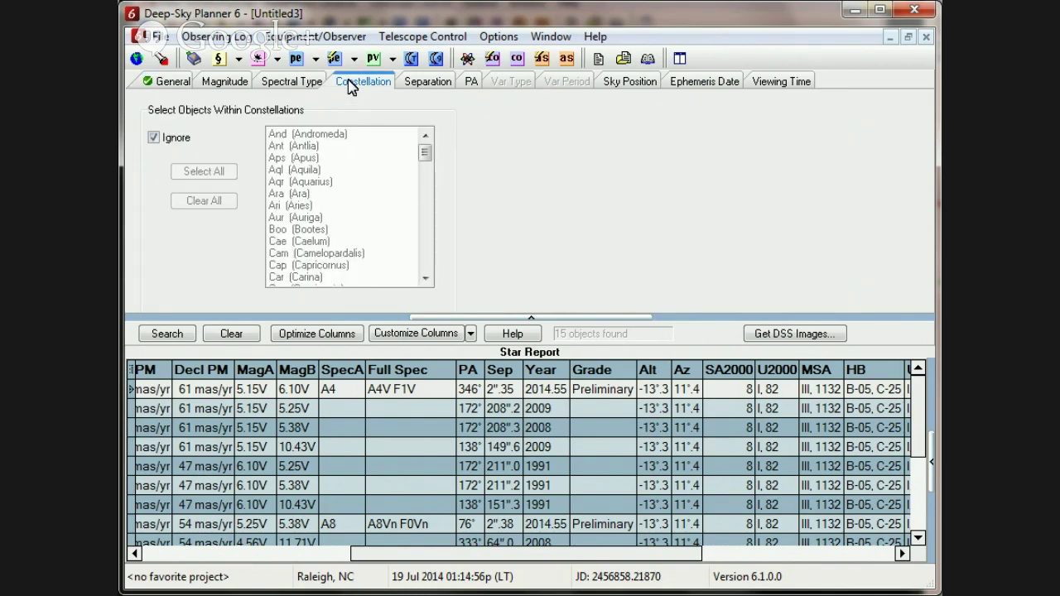
pyautogui.click(176, 142)
pyautogui.moveTo(426, 155); pyautogui.dragTo(424, 215)
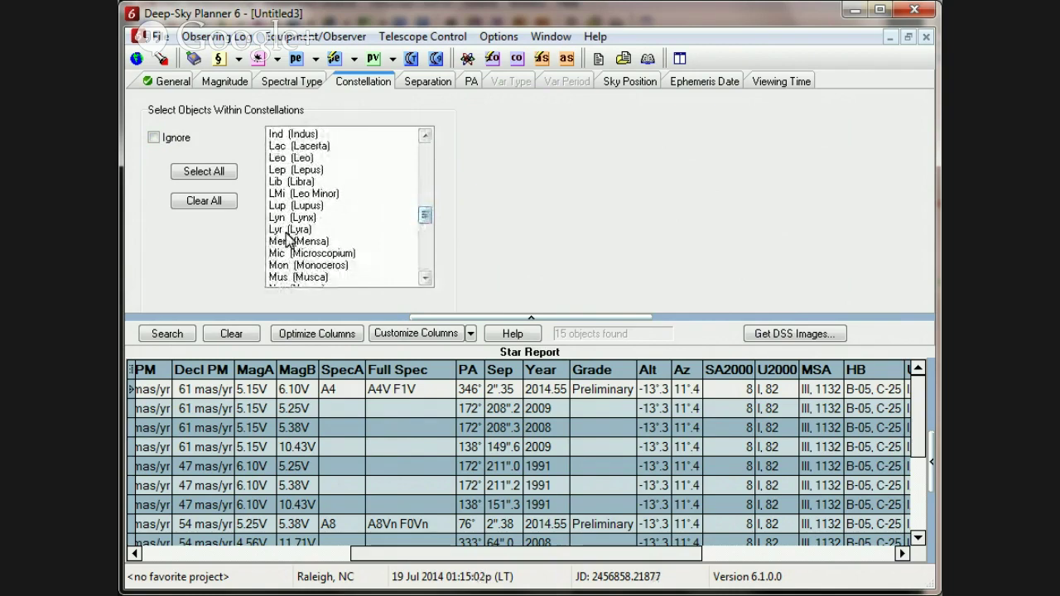
pyautogui.click(285, 231)
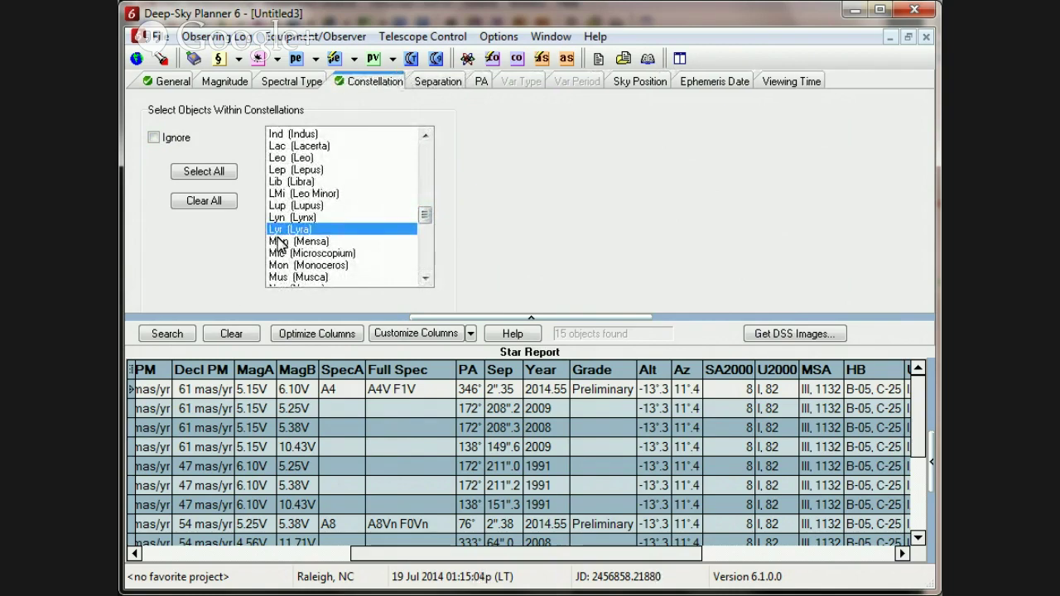
# Run the Lyra search (1440 objects), sort by RA, and scroll to the WDS 18443+3940 rows.
pyautogui.click(173, 335)
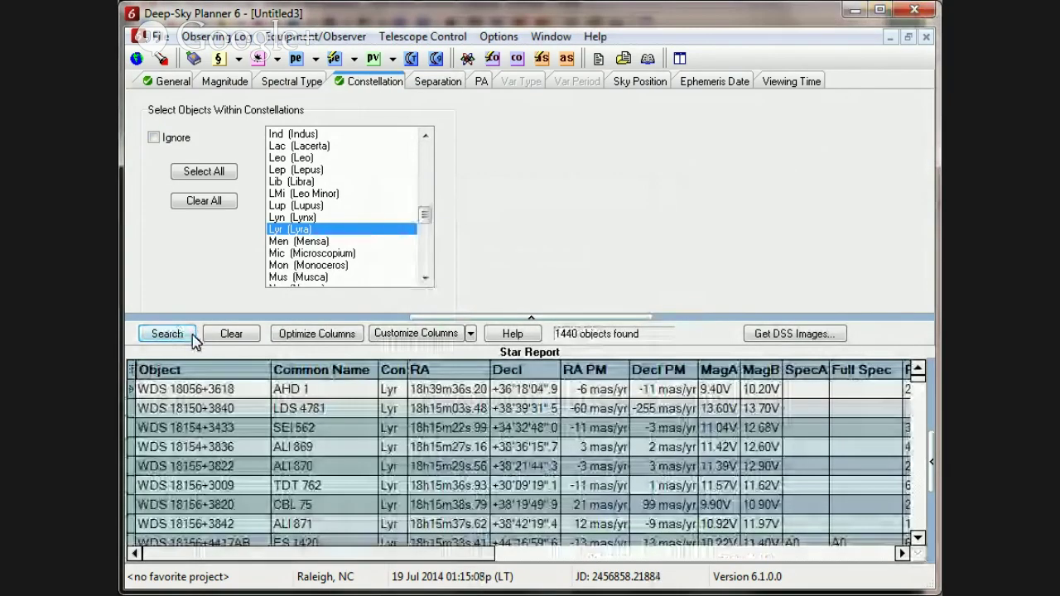
pyautogui.click(483, 371)
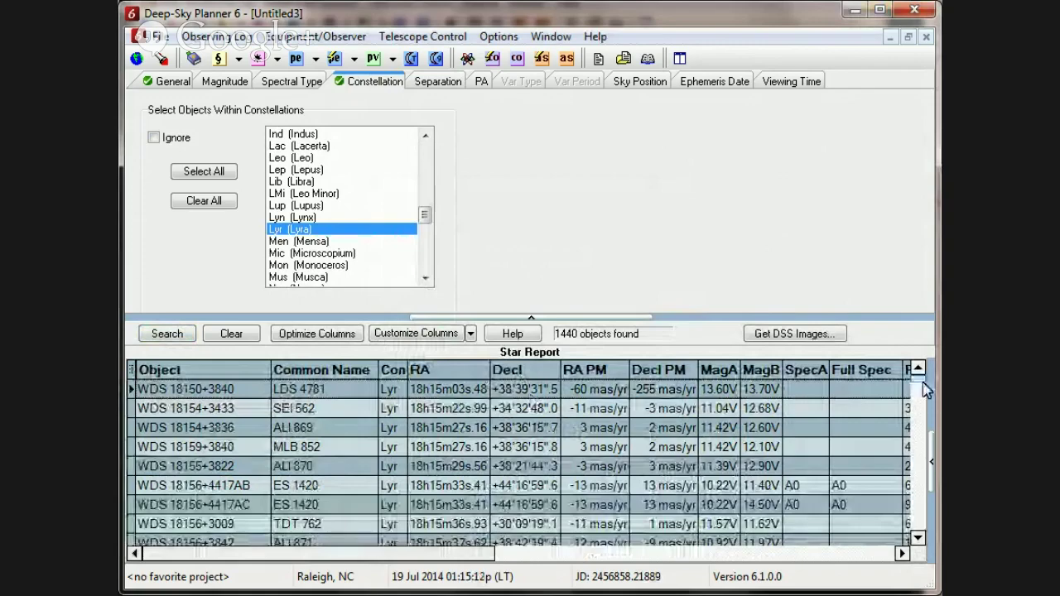
pyautogui.moveTo(919, 381); pyautogui.dragTo(917, 431)
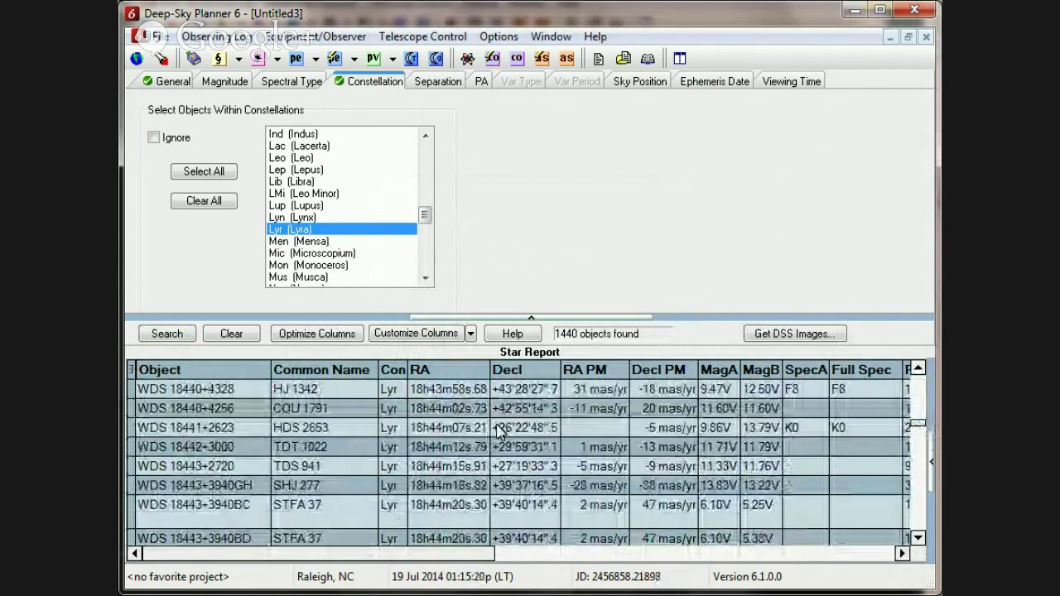
pyautogui.scroll(2, 499, 431)
pyautogui.scroll(-1, 498, 431)
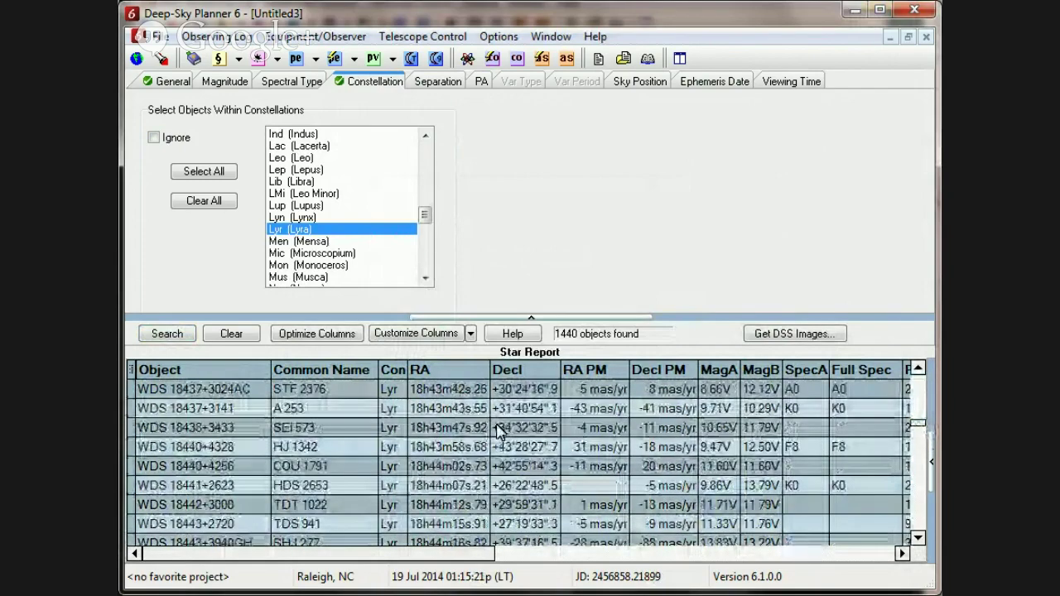
pyautogui.scroll(-2, 499, 431)
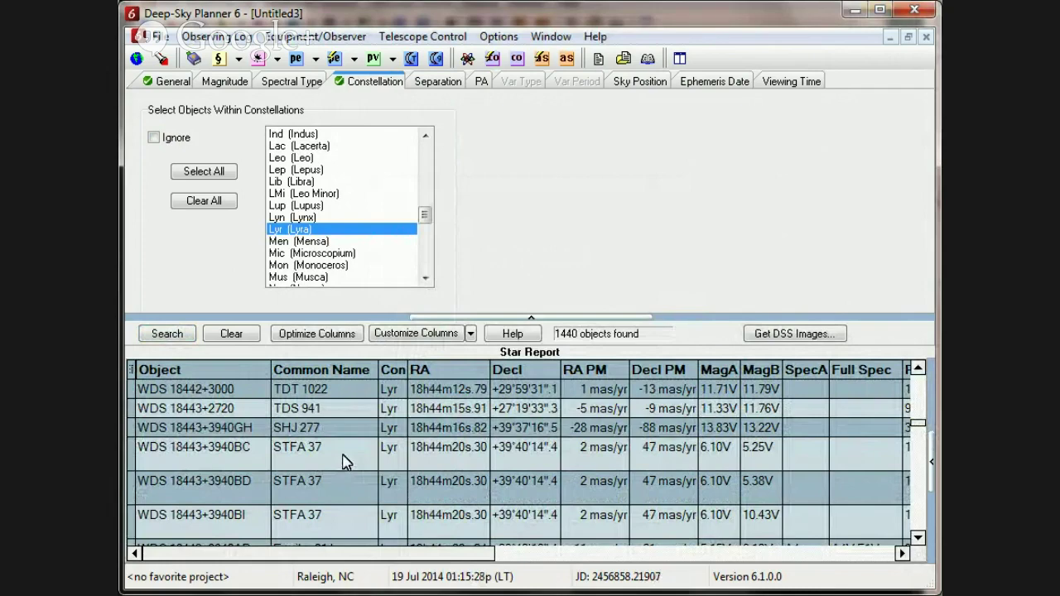
pyautogui.scroll(-2, 472, 471)
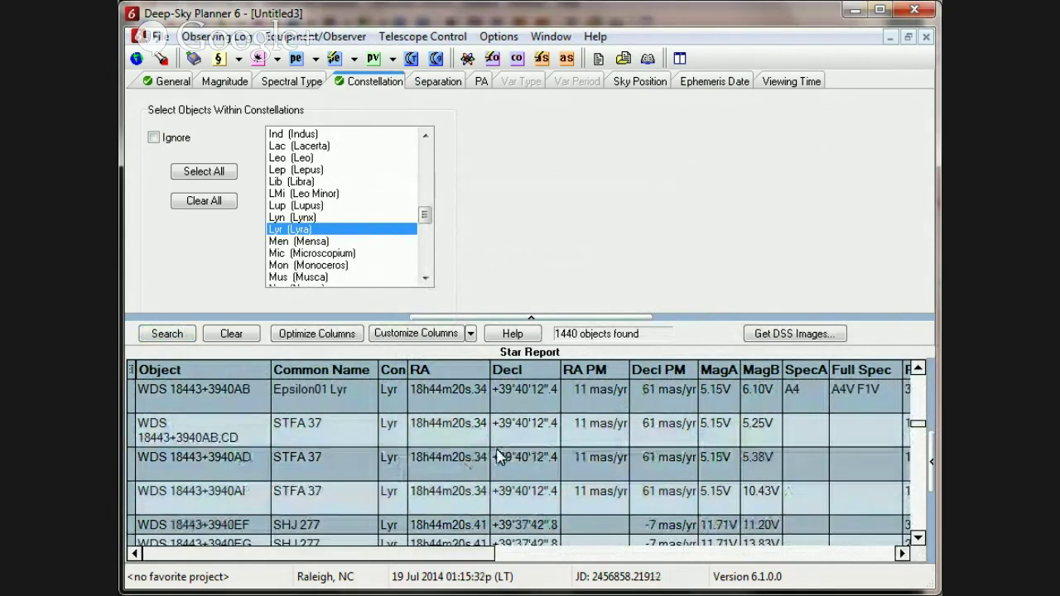
pyautogui.scroll(-1, 400, 454)
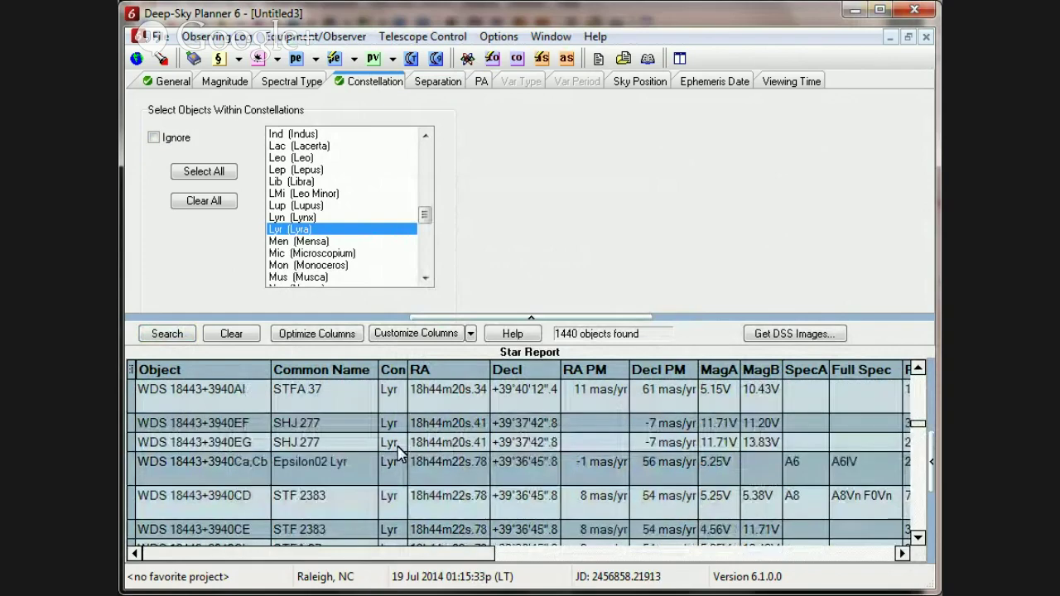
pyautogui.scroll(1, 400, 454)
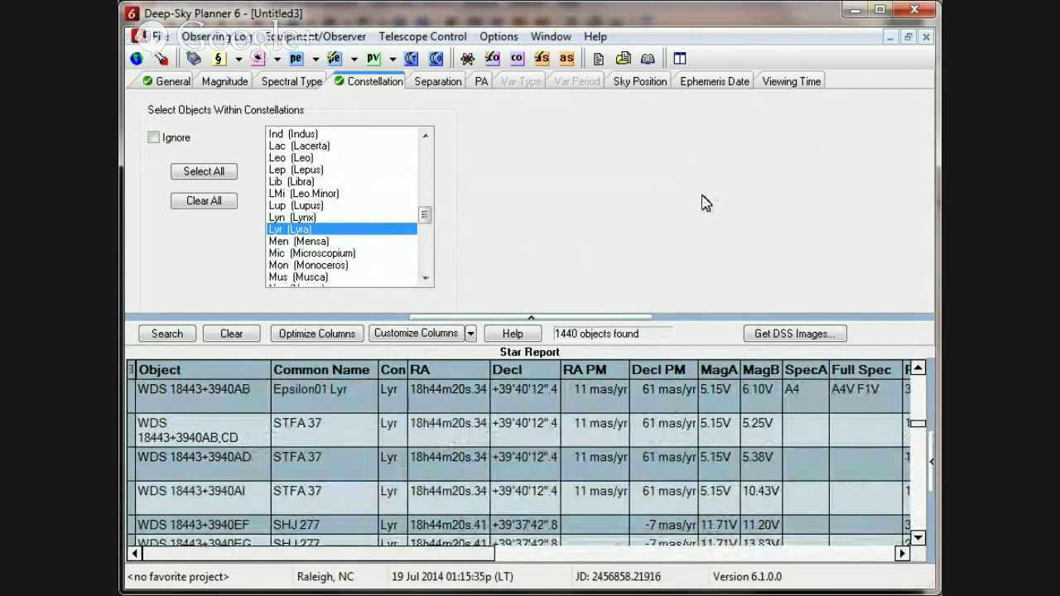
# Tile the windows vertically and drag WDS 18443+3940AB,CD (STFA 37) into the Observing Plan.
pyautogui.click(679, 59)
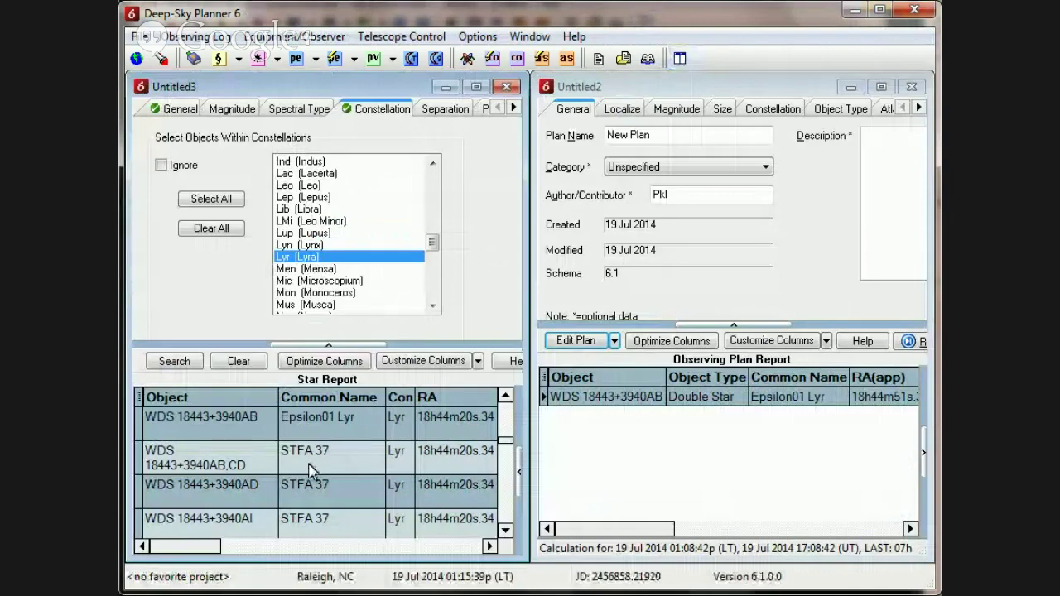
pyautogui.moveTo(310, 470); pyautogui.dragTo(659, 442)
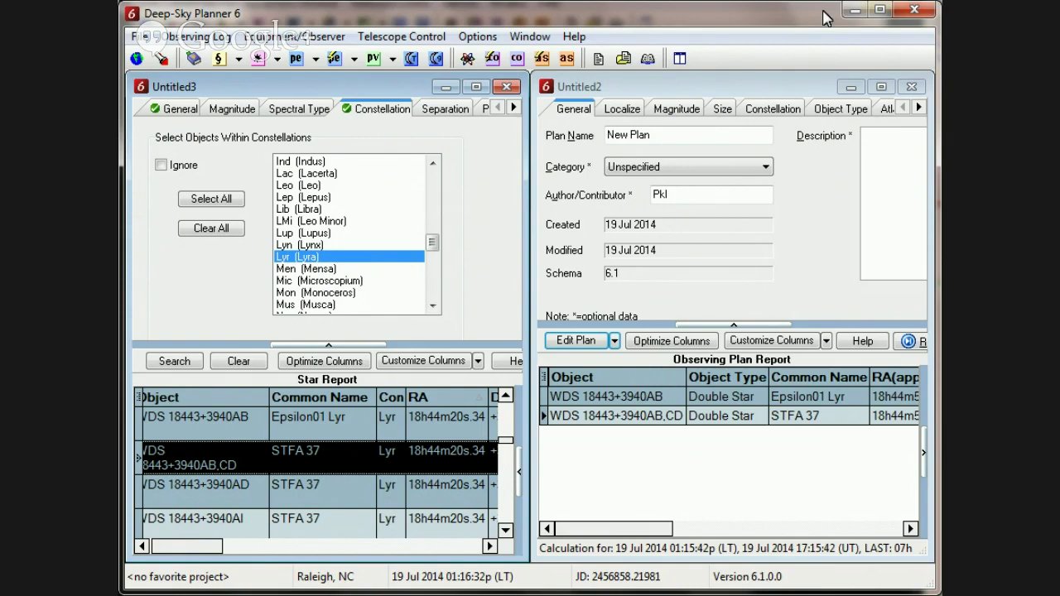
# Close Deep-Sky Planner 6, bringing up the prompt to save document changes.
pyautogui.click(915, 9)
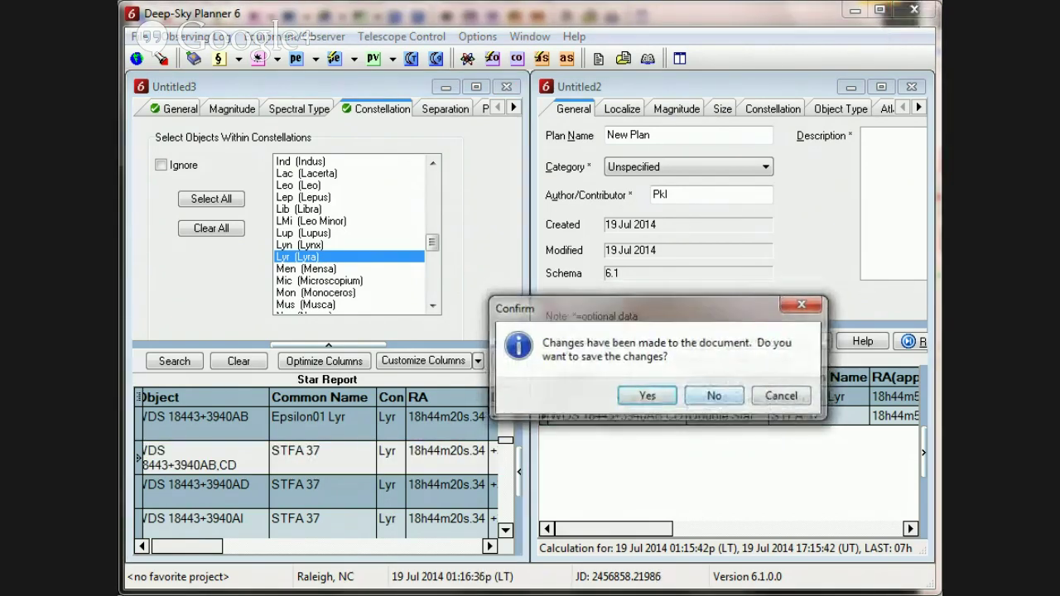